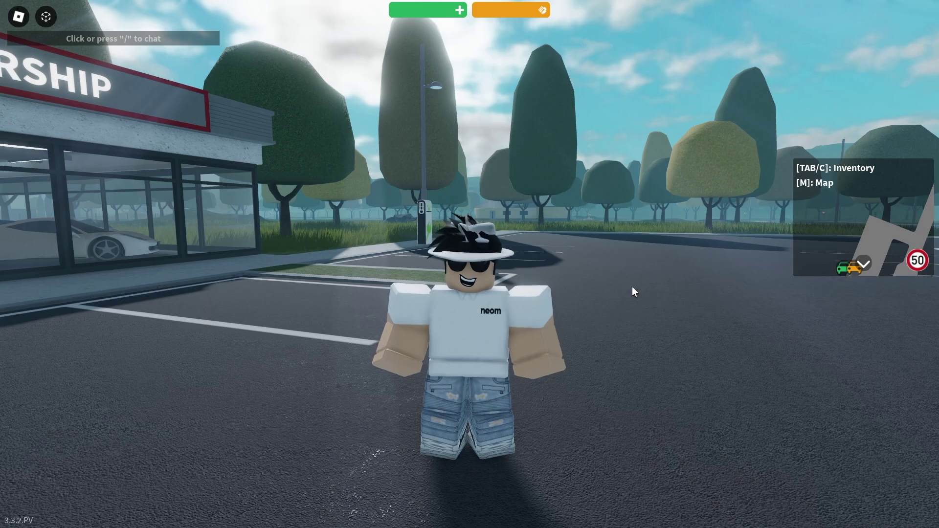
- Walk the avatar back and forth across the dealership parking lot
key("s")
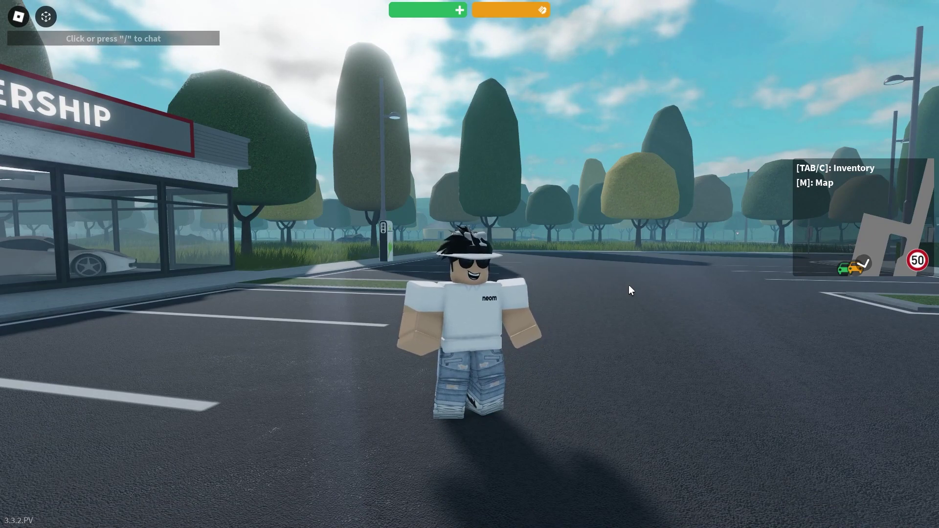
key("s")
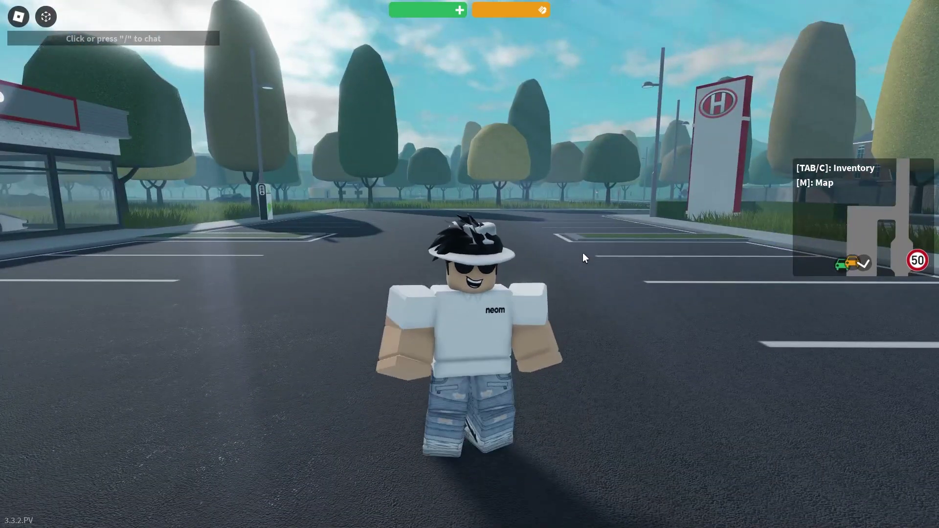
key("w")
key("s")
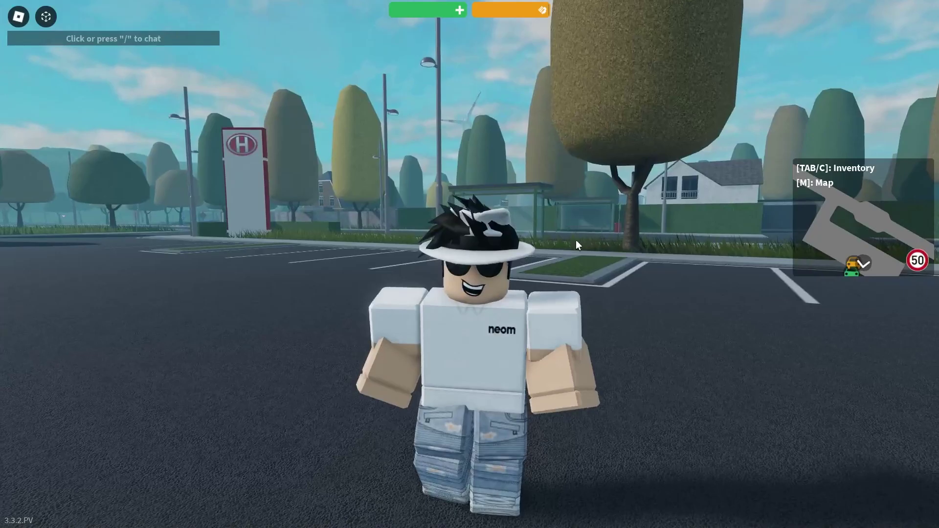
key("a")
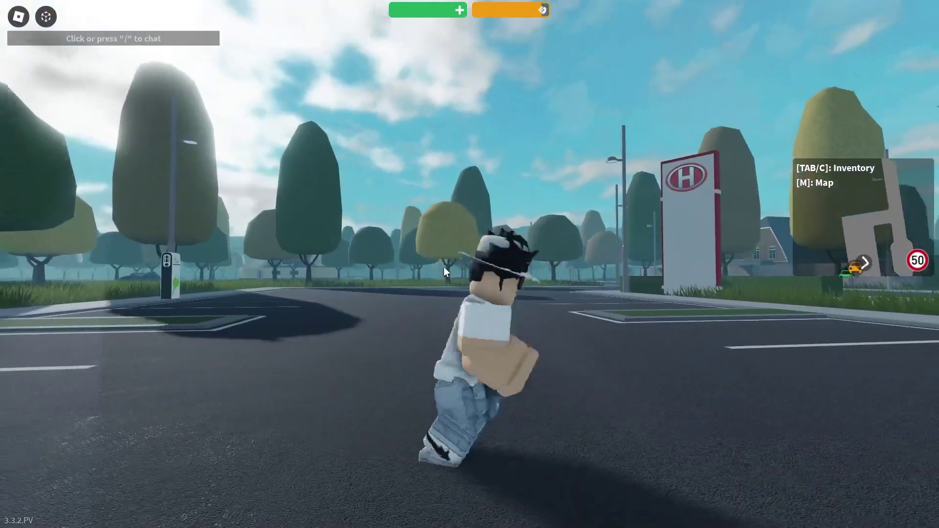
key("s")
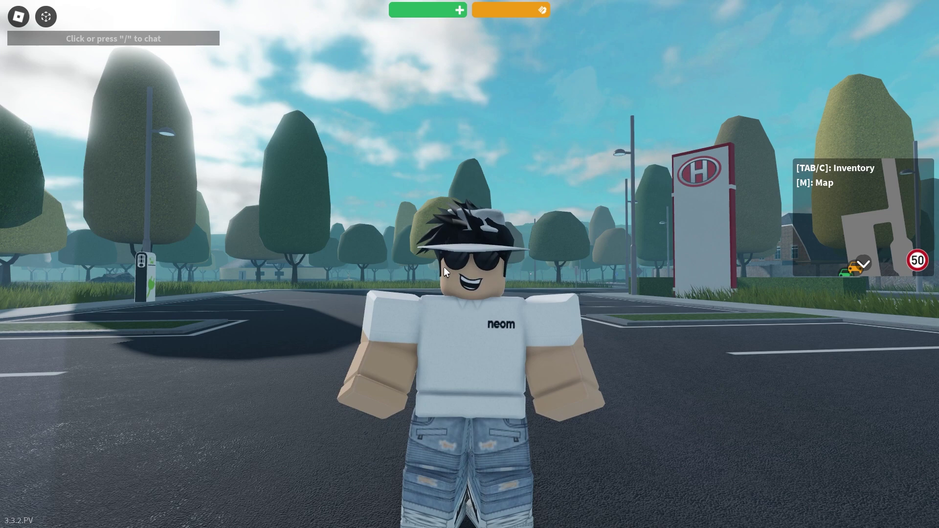
scroll(444, 266, "down", 3)
- Dismiss the Esc menu, then show the performance stats overlay with Ctrl+Shift+F3
key("Escape")
key("Escape")
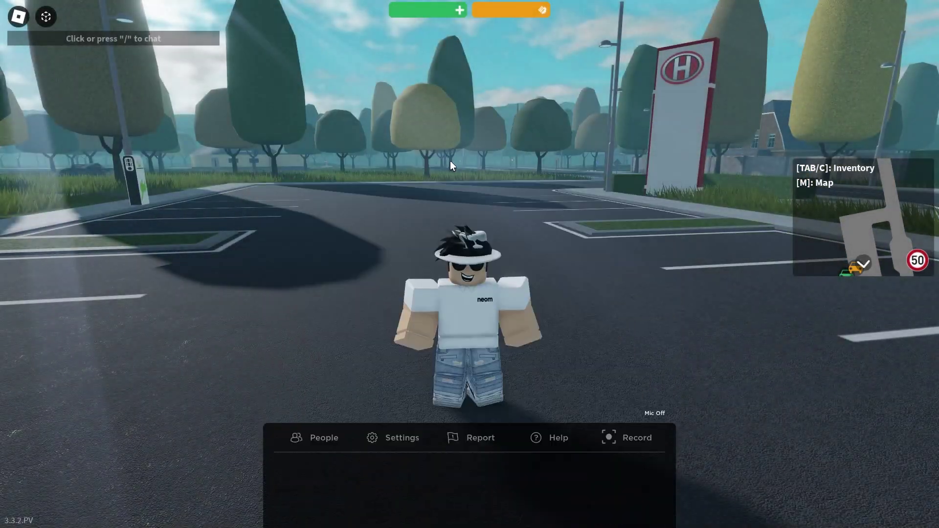
key("Left")
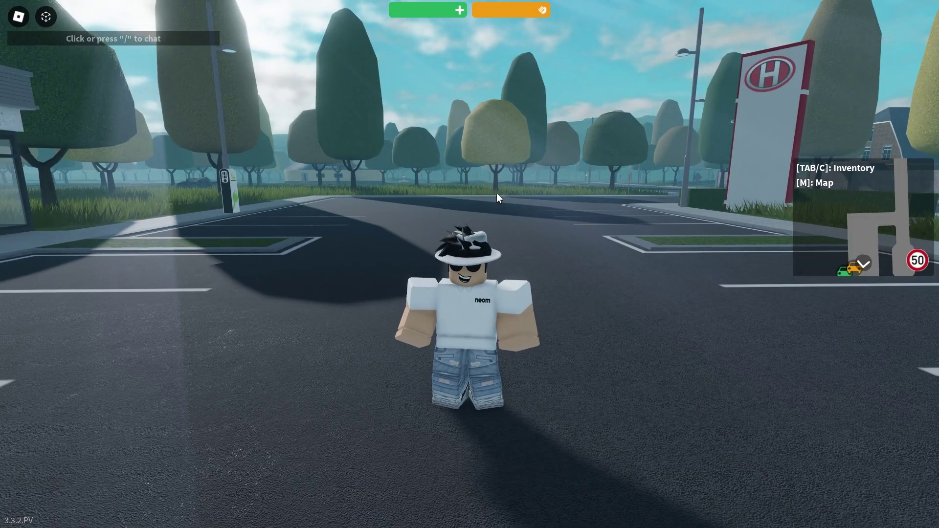
key("ctrl+shift+F3")
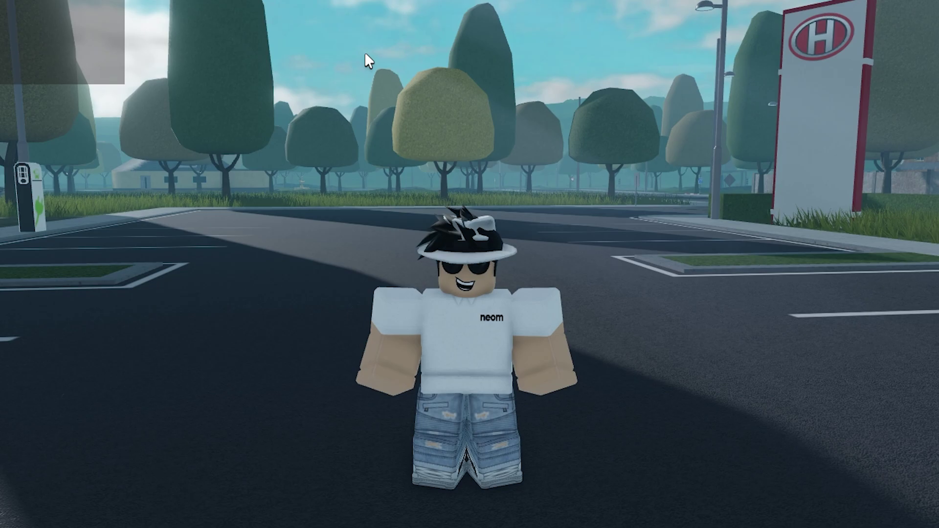
- Toggle Graphics Mode to Automatic and back to Manual, trying quality levels down to the lowest
key("Escape")
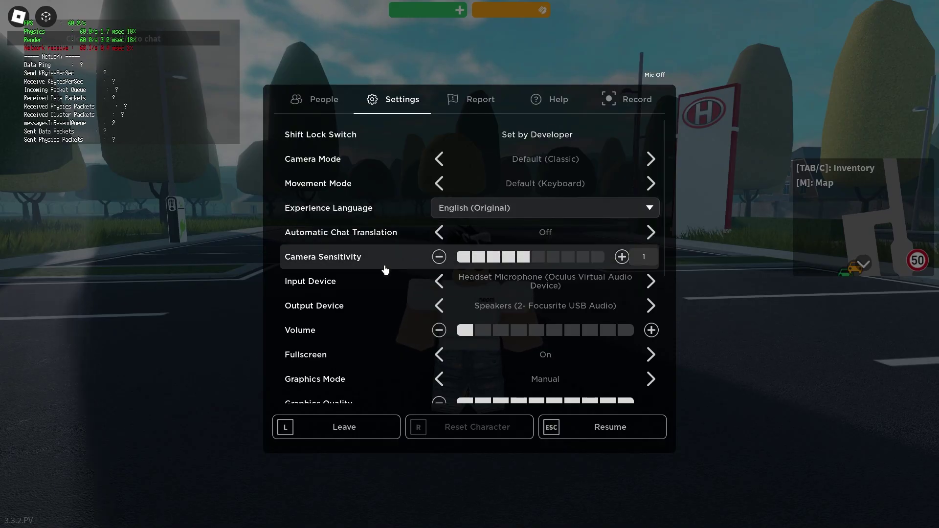
scroll(397, 272, "down", 5)
mouse_move(604, 256)
left_mouse_down()
mouse_move(515, 257)
mouse_move(565, 267)
mouse_move(618, 258)
left_mouse_up()
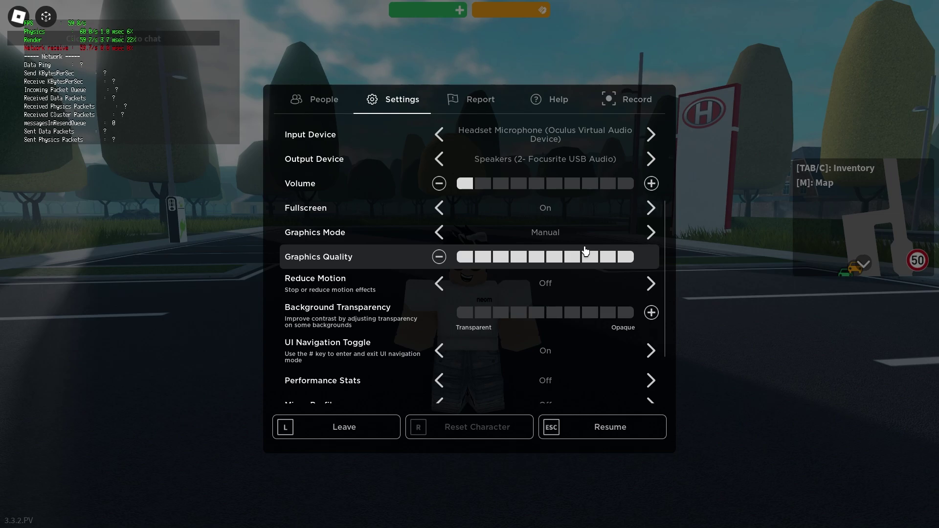
left_click(439, 233)
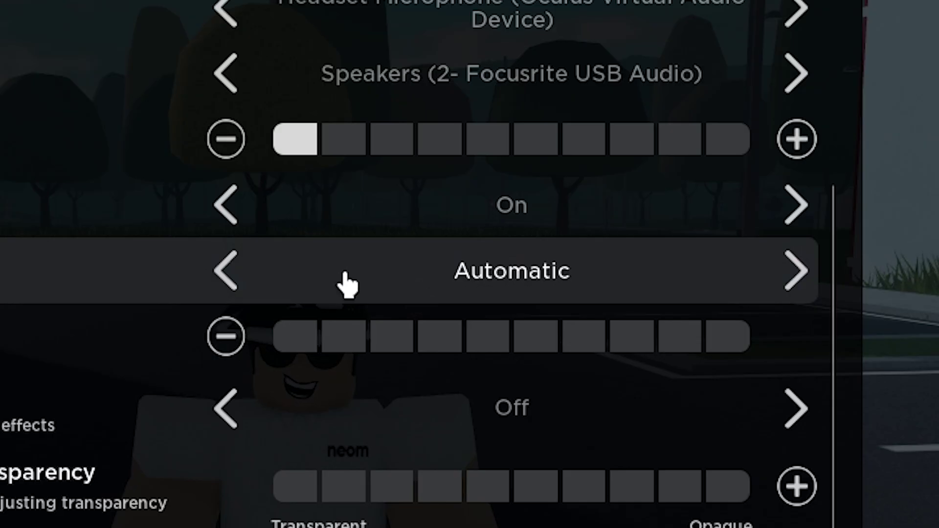
left_click(796, 291)
left_click_drag(719, 350, 301, 344)
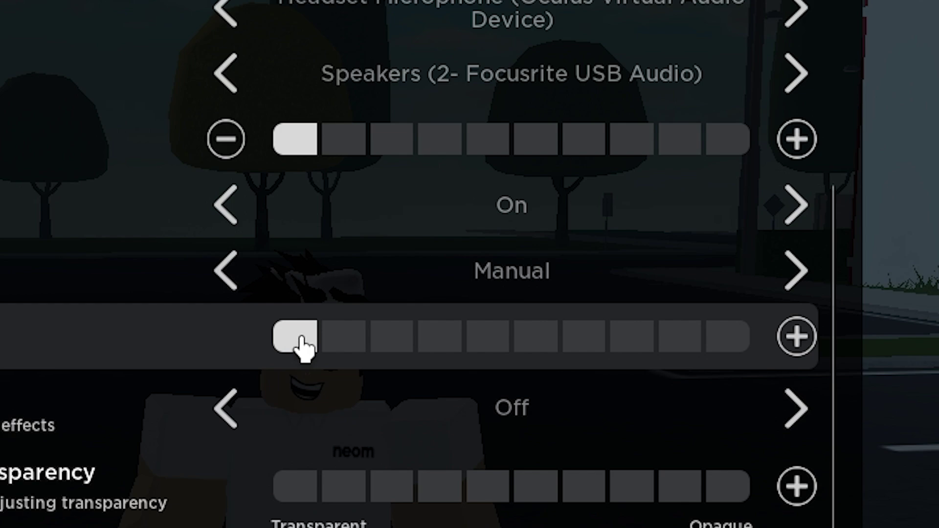
left_click(701, 367)
left_click(535, 262)
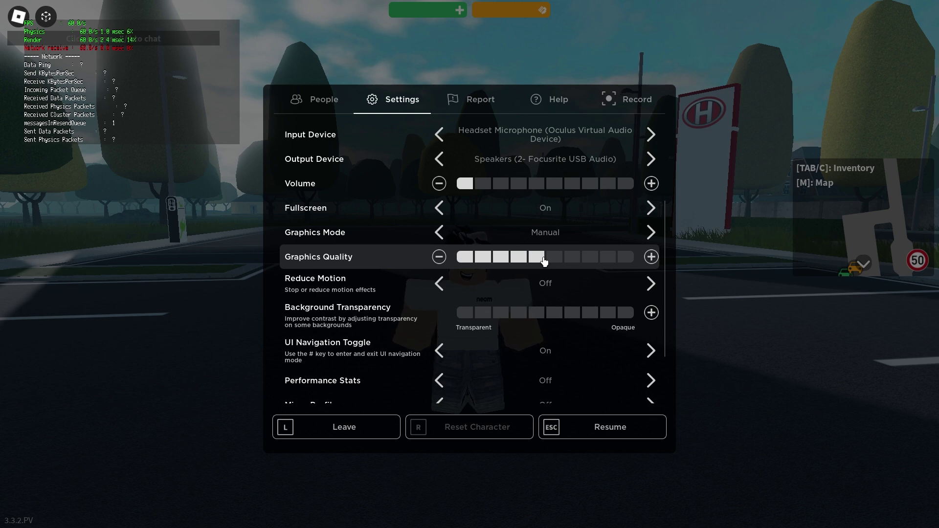
left_click(500, 257)
left_click(626, 258)
left_click(517, 258)
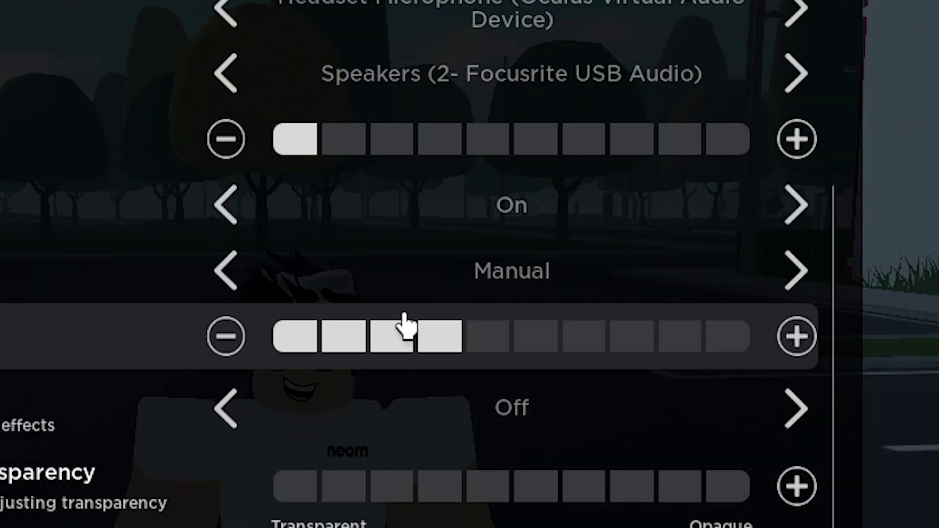
left_click(482, 260)
left_click(297, 341)
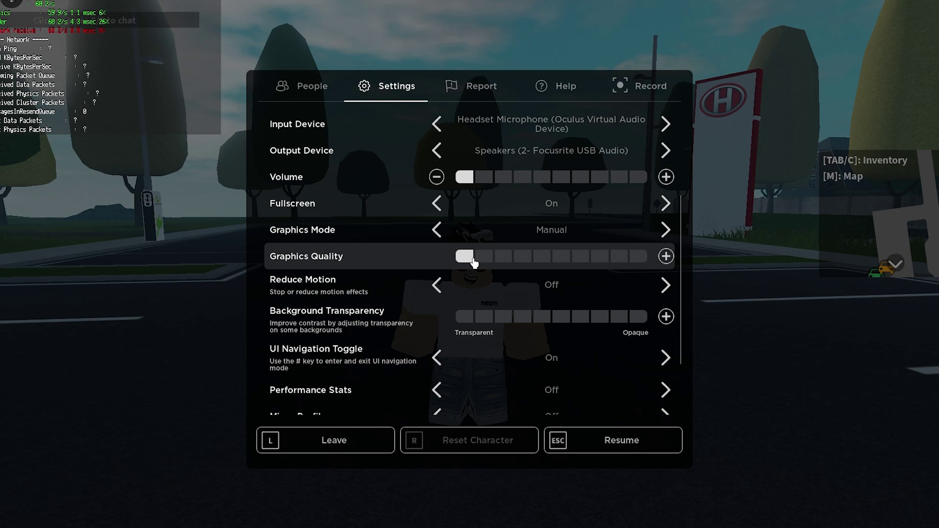
key("Escape")
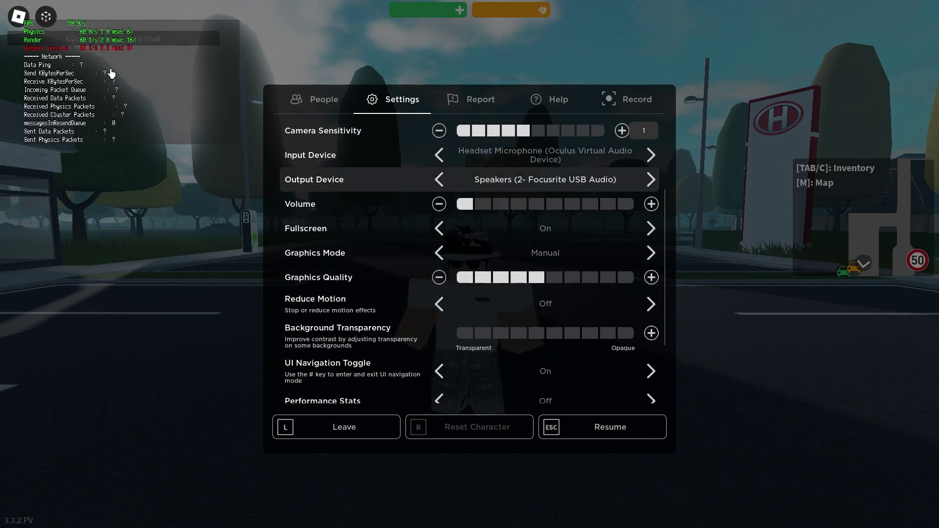
- Raise Graphics Quality to the maximum 10 bars and resume the game
left_click(555, 284)
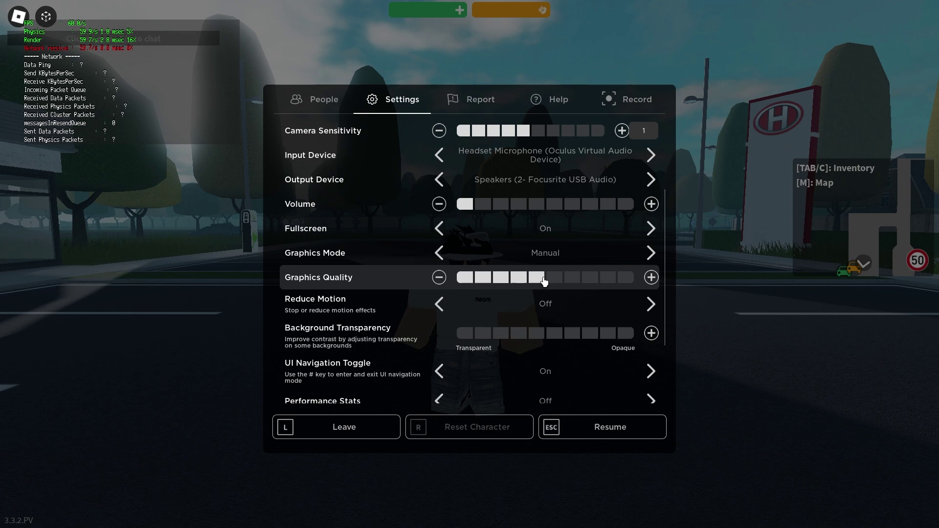
key("Escape")
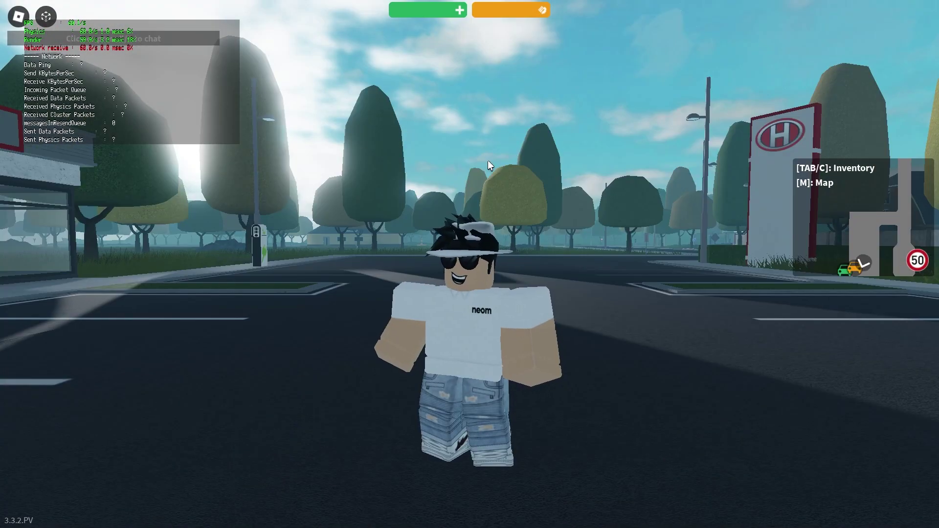
key("Escape")
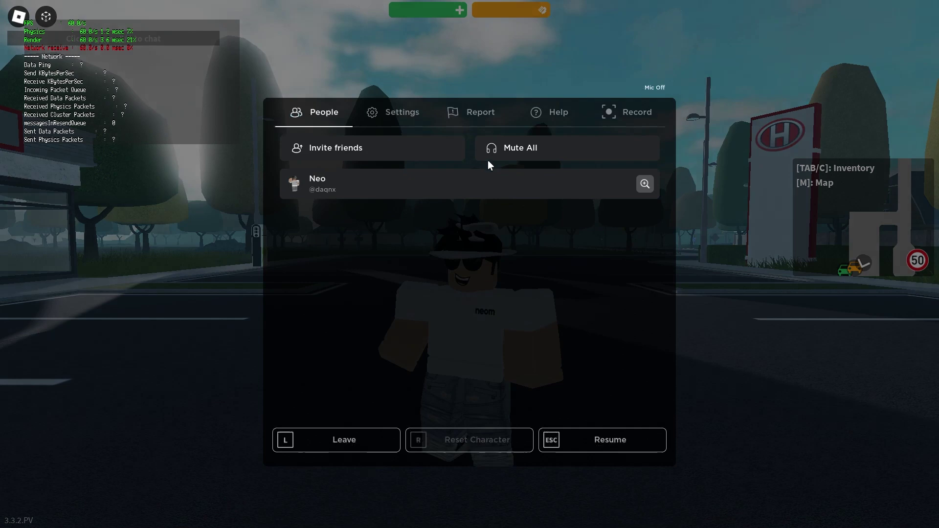
left_click(401, 110)
scroll(477, 297, "down", 3)
scroll(537, 258, "down", 1)
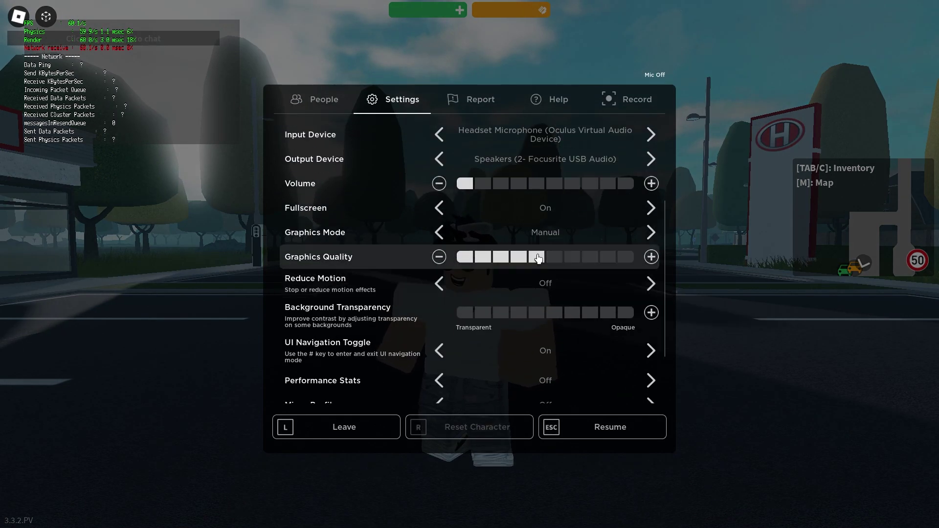
left_click_drag(546, 261, 625, 263)
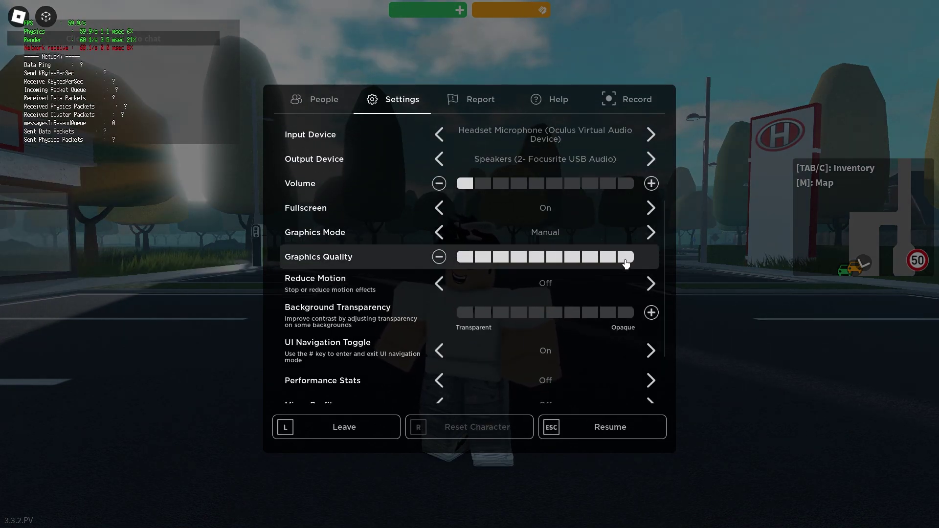
key("Escape")
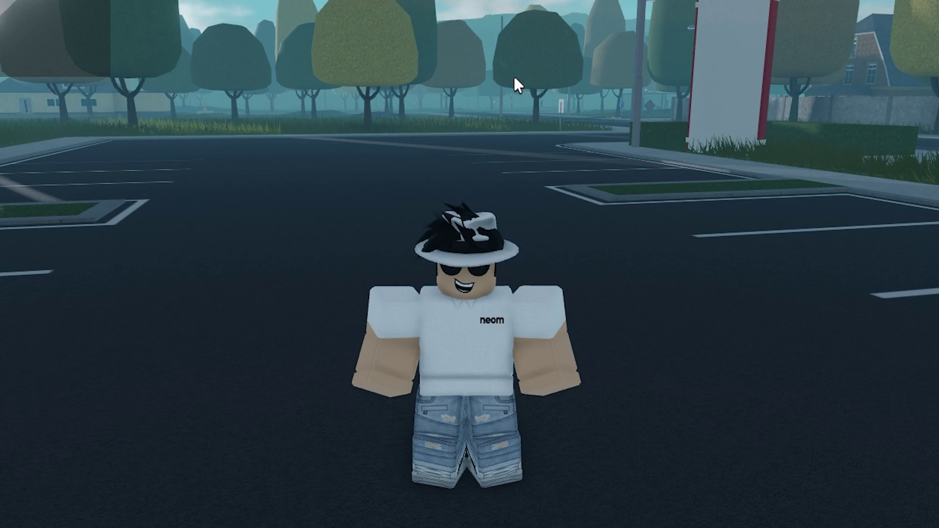
- Walk the avatar back and forth and hide the performance stats overlay
key("w")
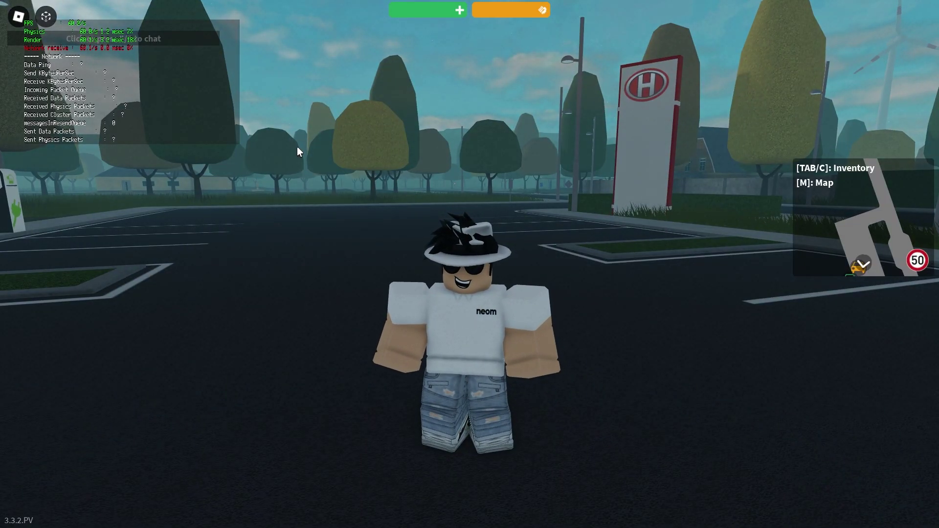
key("s")
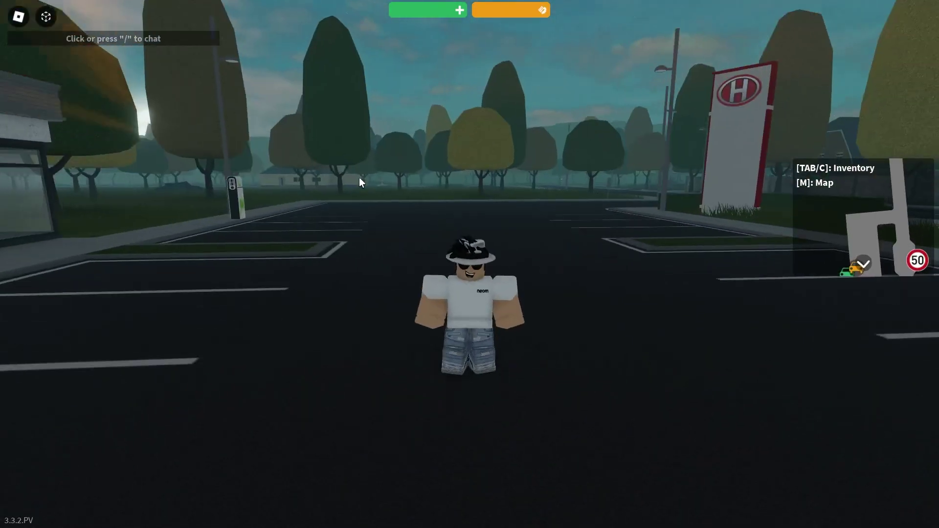
key("s")
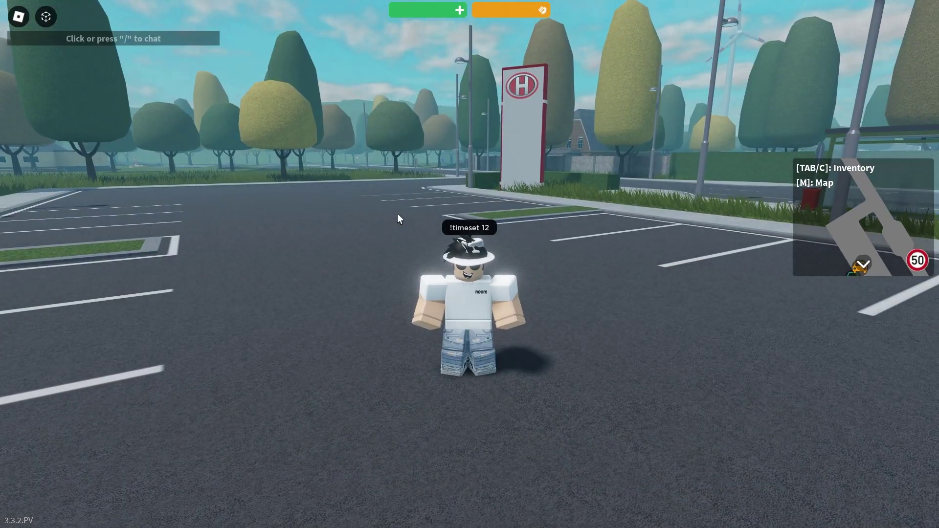
scroll(389, 217, "up", 2)
scroll(643, 273, "up", 3)
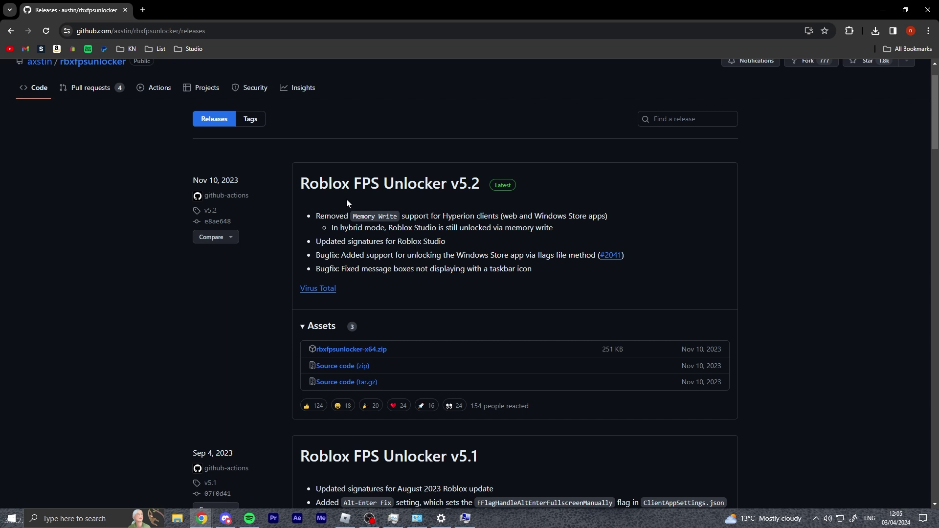
scroll(261, 258, "up", 1)
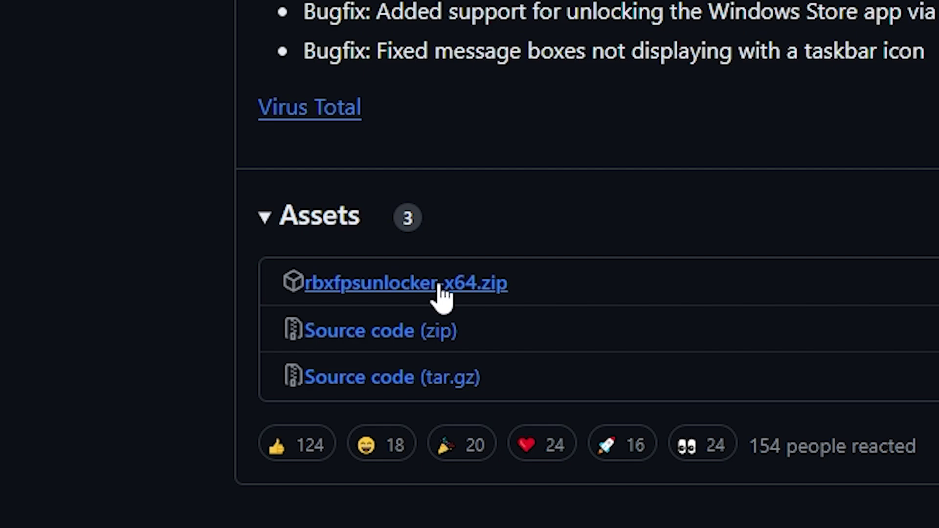
- Download rbxfpsunlocker-x64.zip from the v5.2 release assets
left_click(442, 286)
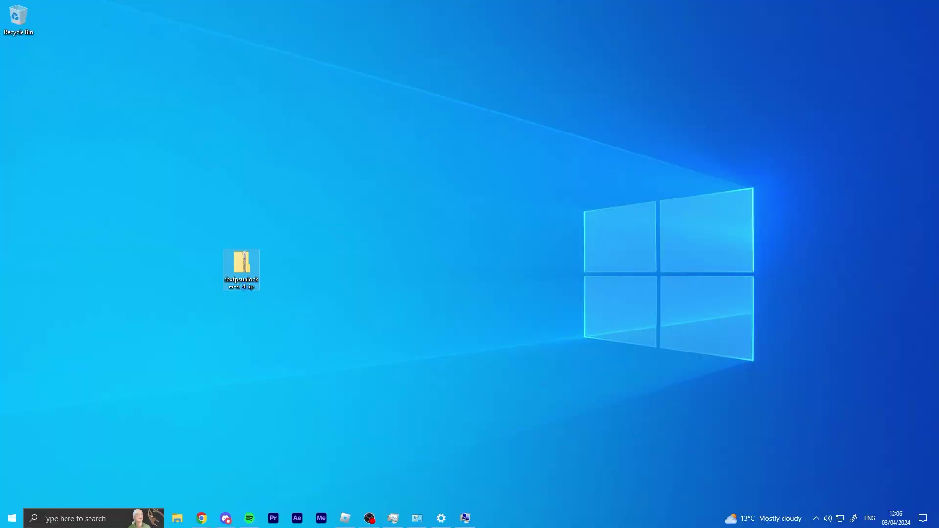
- Extract the zip to an rbxfpsunlocker-x64 desktop folder and run rbxfpsunlocker.exe
right_click(245, 273)
left_click(308, 301)
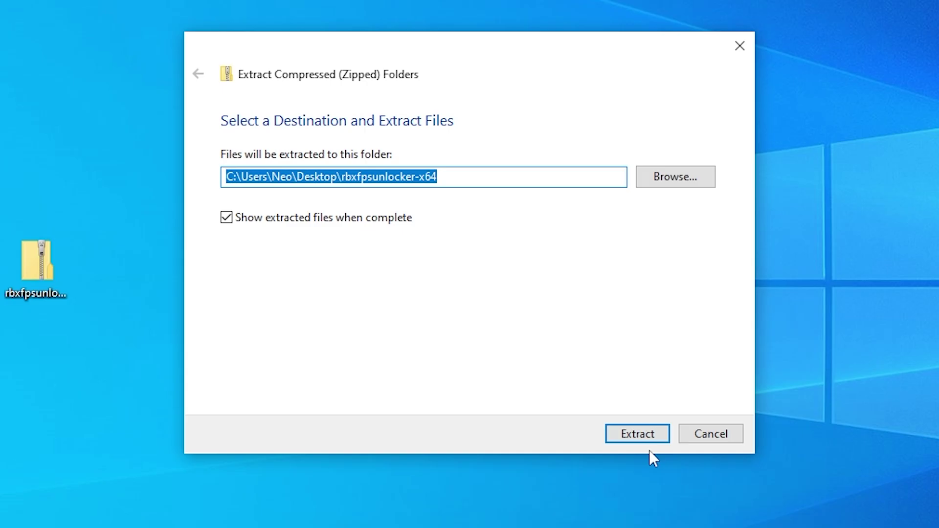
left_click(633, 434)
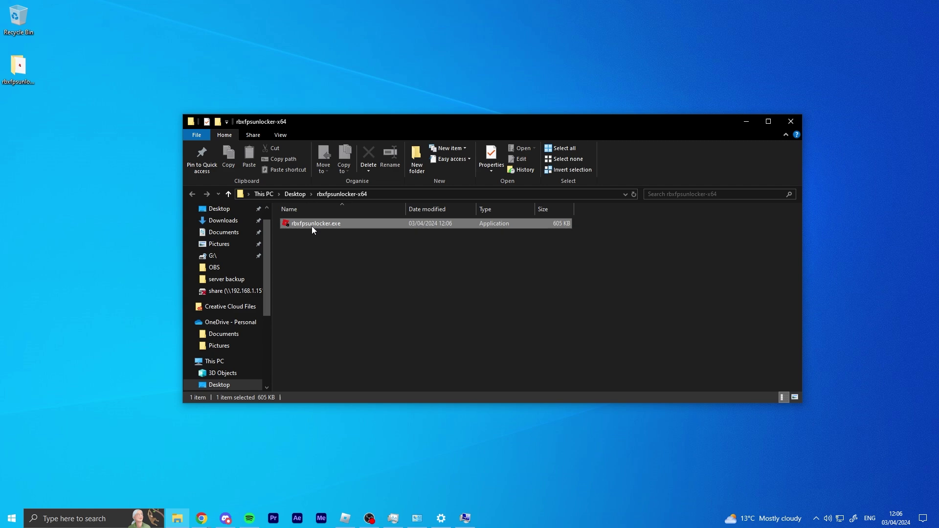
double_click(341, 221)
left_click(498, 268)
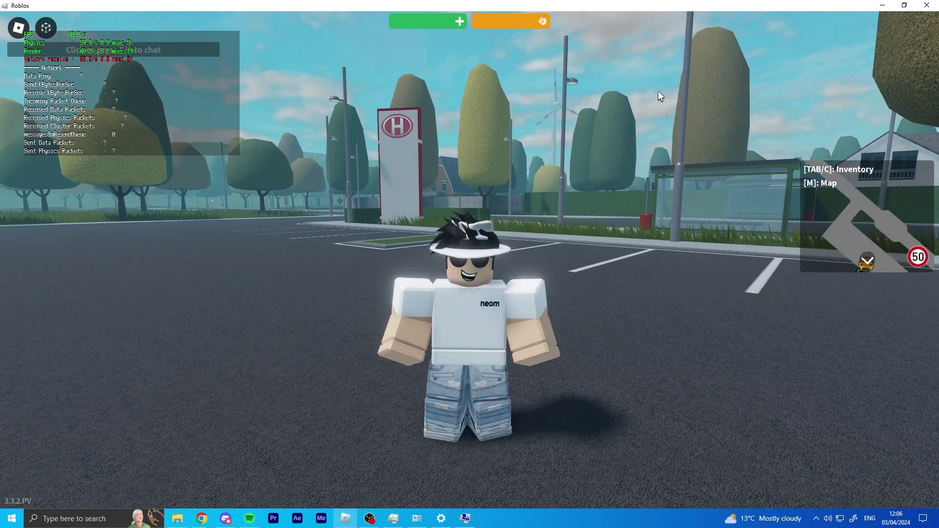
left_click(926, 6)
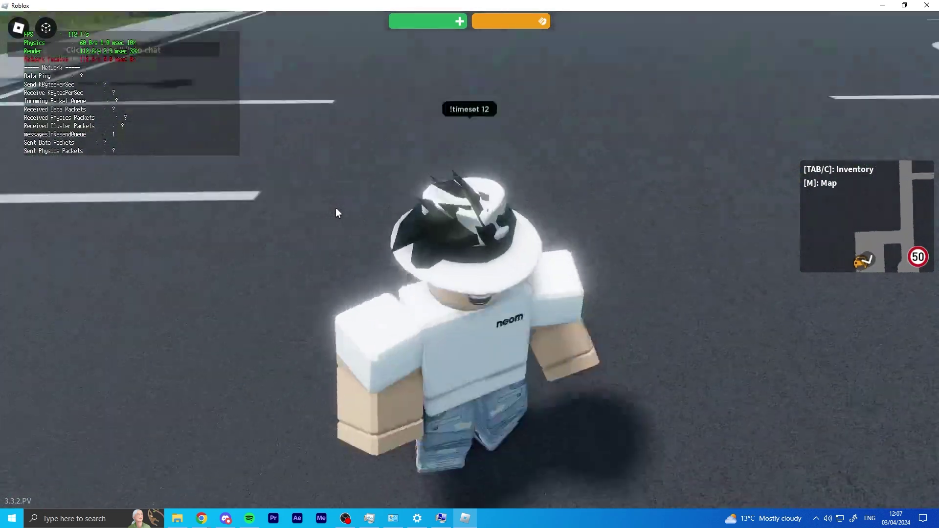
left_click_drag(337, 213, 384, 210)
key("Escape")
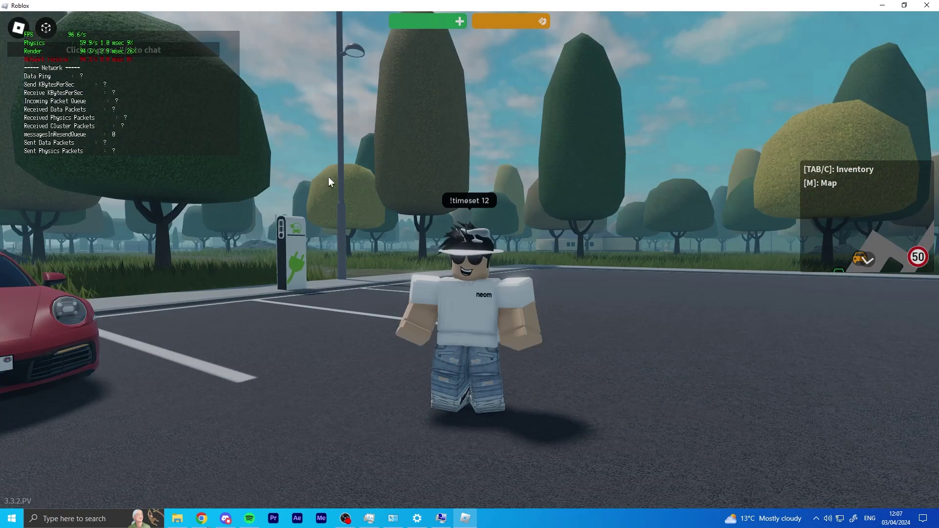
scroll(500, 316, "down", 3)
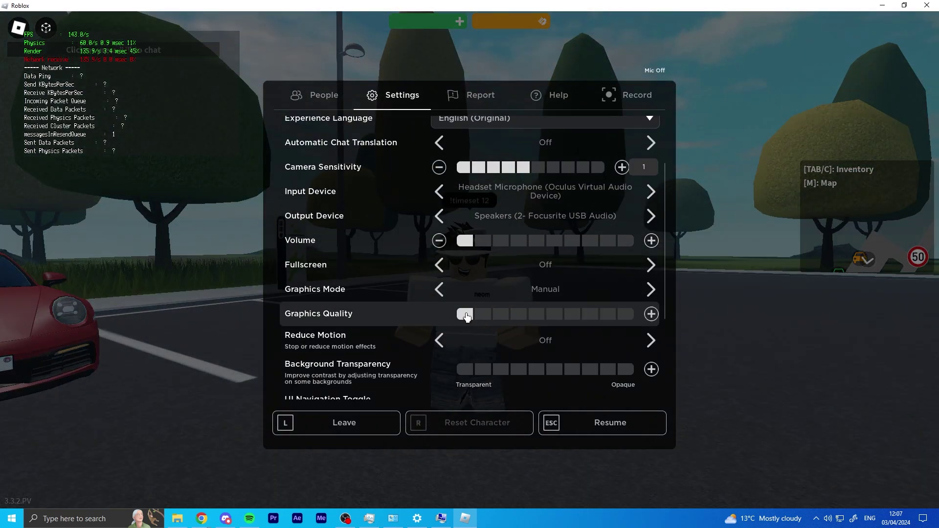
- Confirm Graphics Quality is still at minimum in game settings, then close the menu
key("Escape")
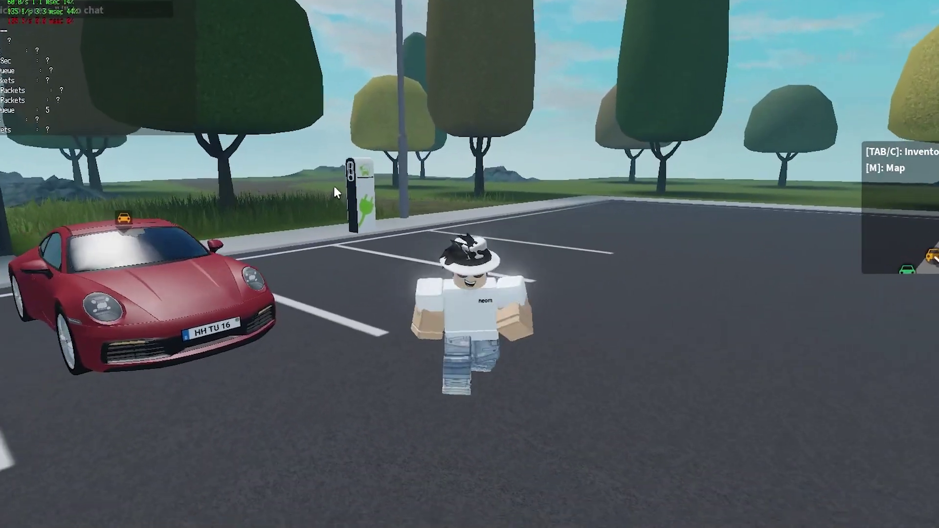
key("Escape")
left_click(411, 52)
scroll(660, 289, "down", 5)
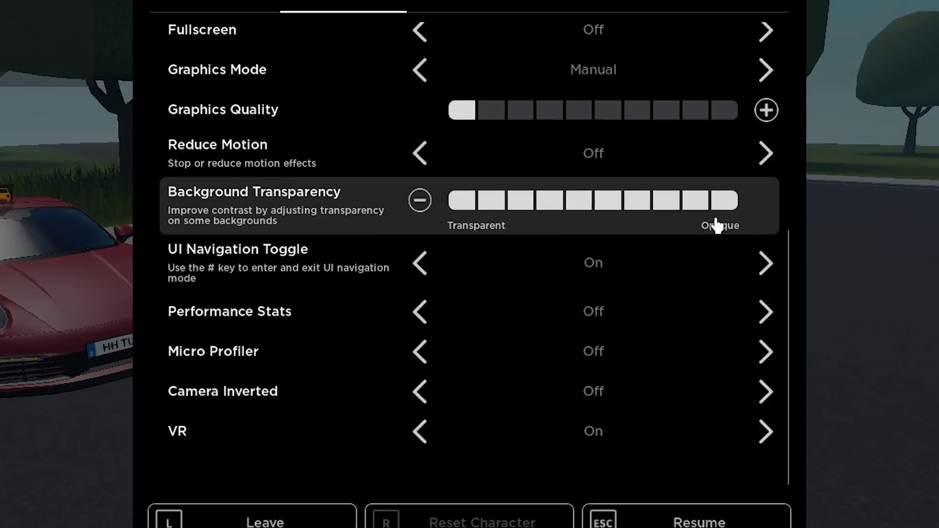
key("Escape")
left_click(816, 519)
- Set a frame-rate cap from the FPS Unlocker's tray menu
right_click(787, 498)
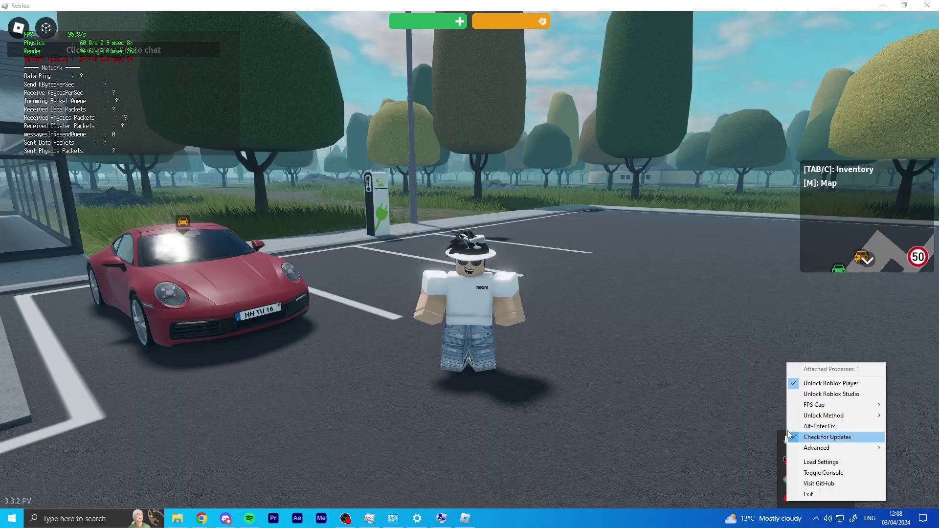
left_click(807, 494)
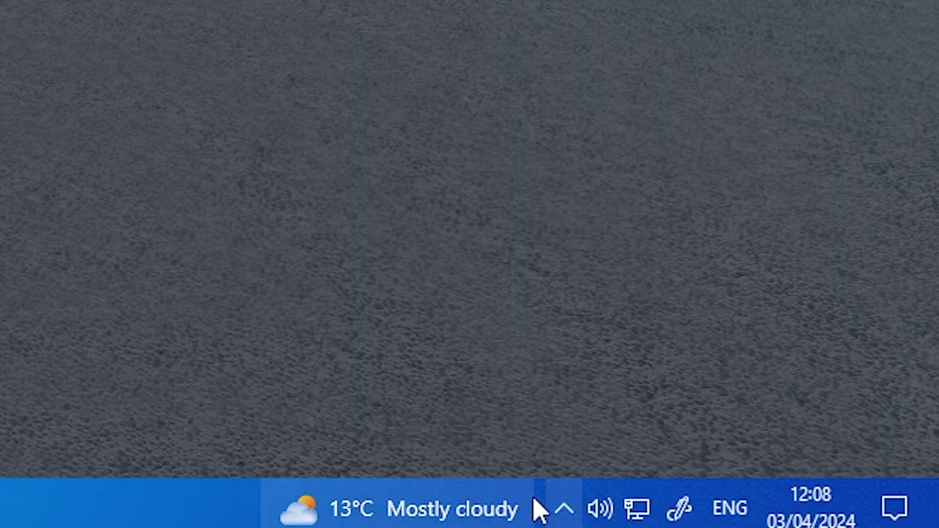
left_click(564, 510)
right_click(474, 448)
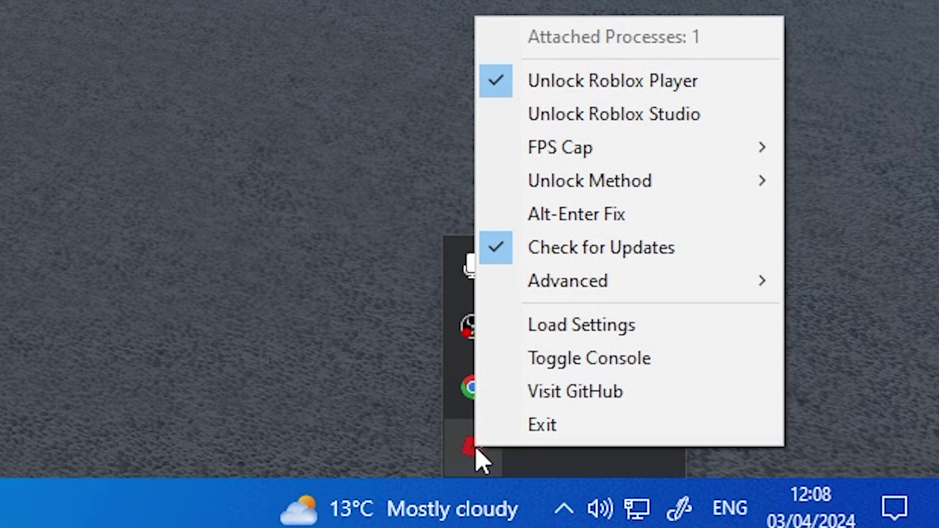
left_click(485, 461)
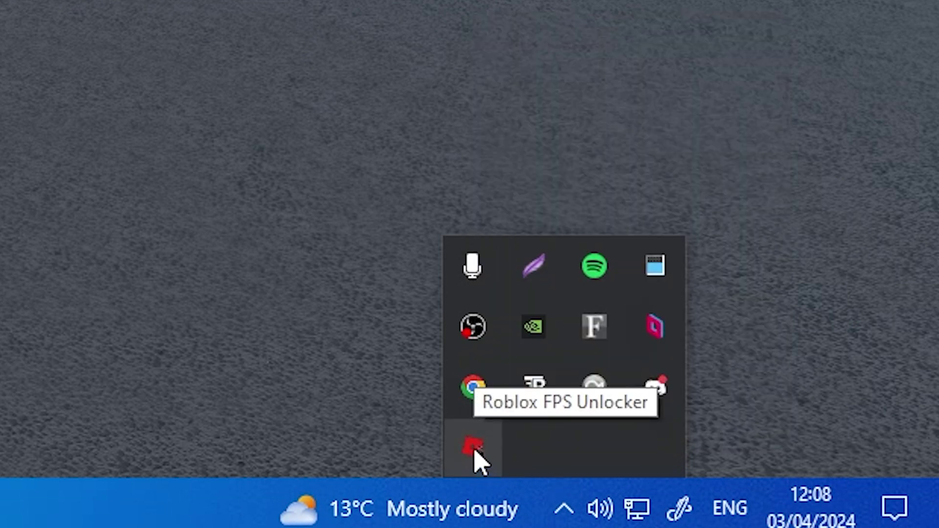
right_click(473, 449)
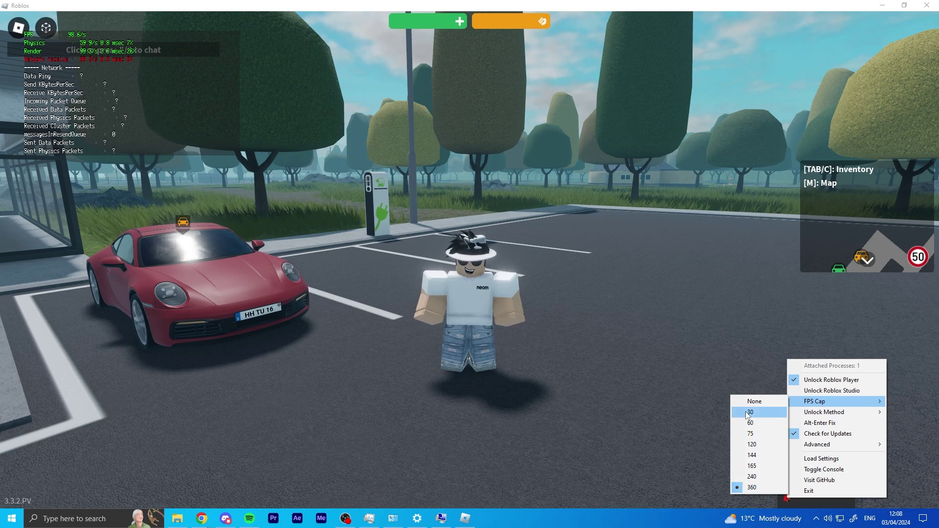
left_click(751, 444)
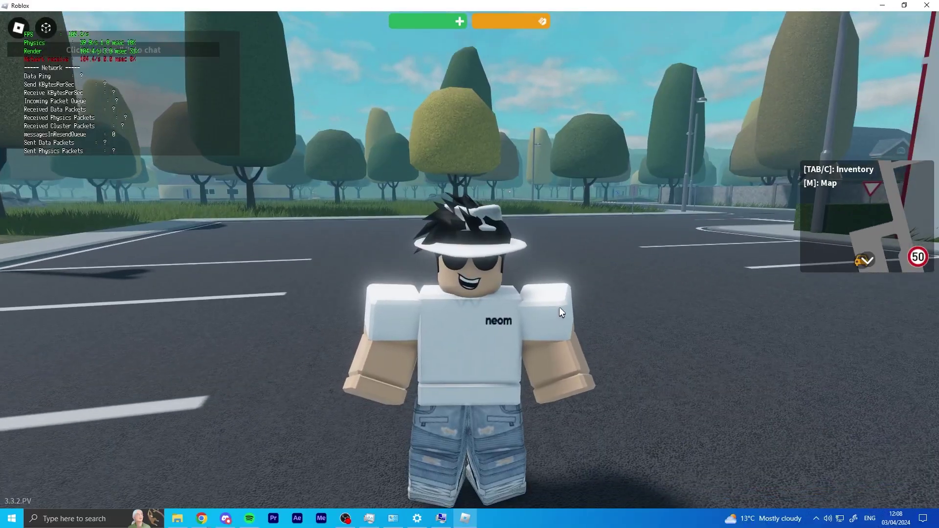
- Run the avatar around the parking lot again
key("d")
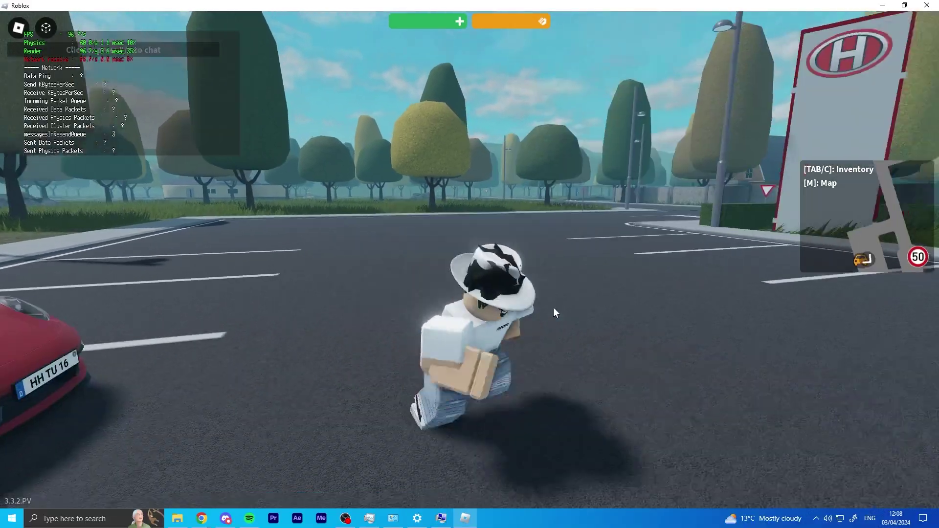
key("s")
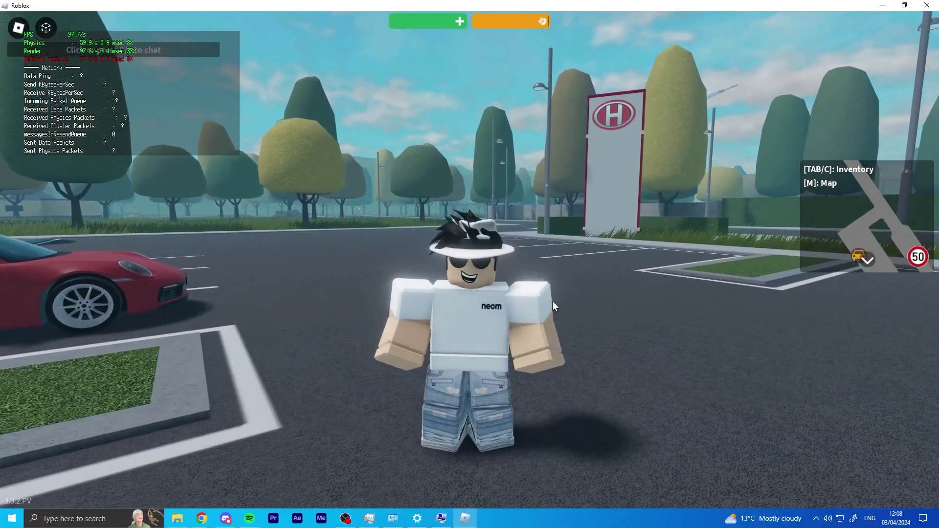
key("s")
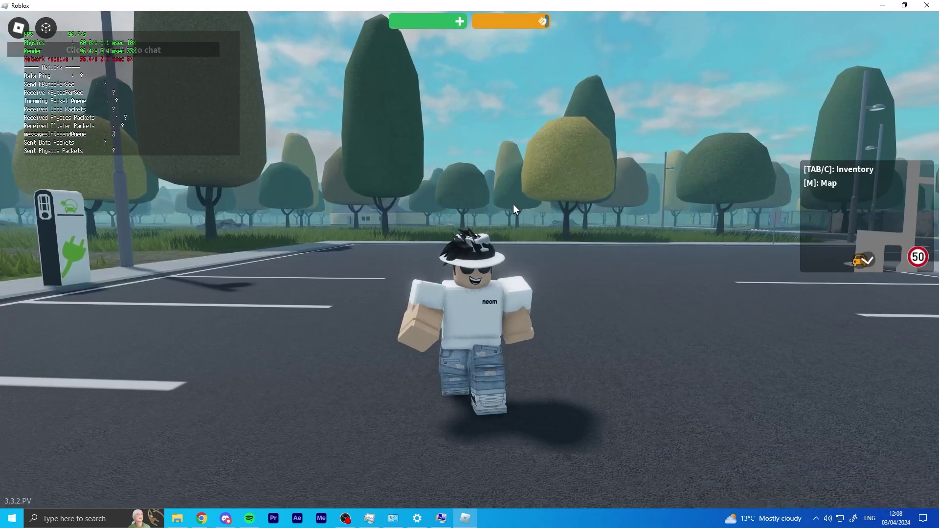
key("s")
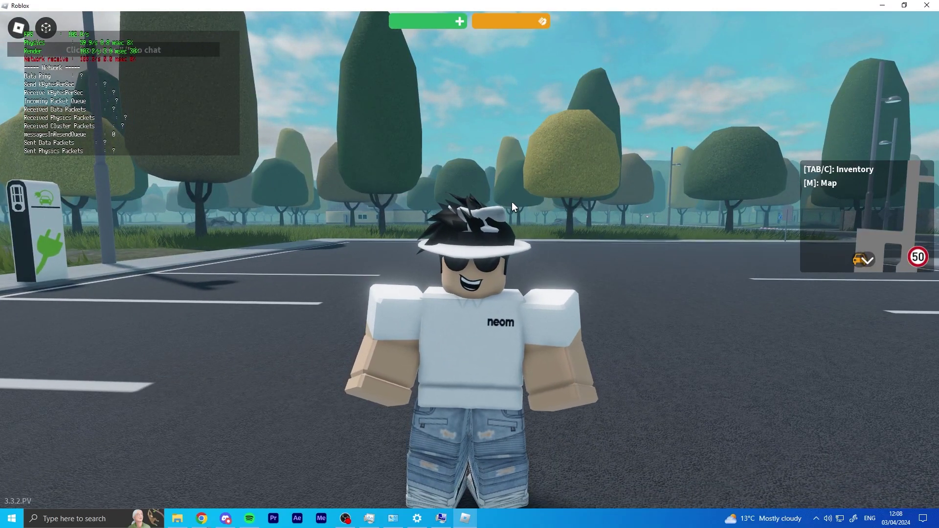
scroll(511, 201, "down", 5)
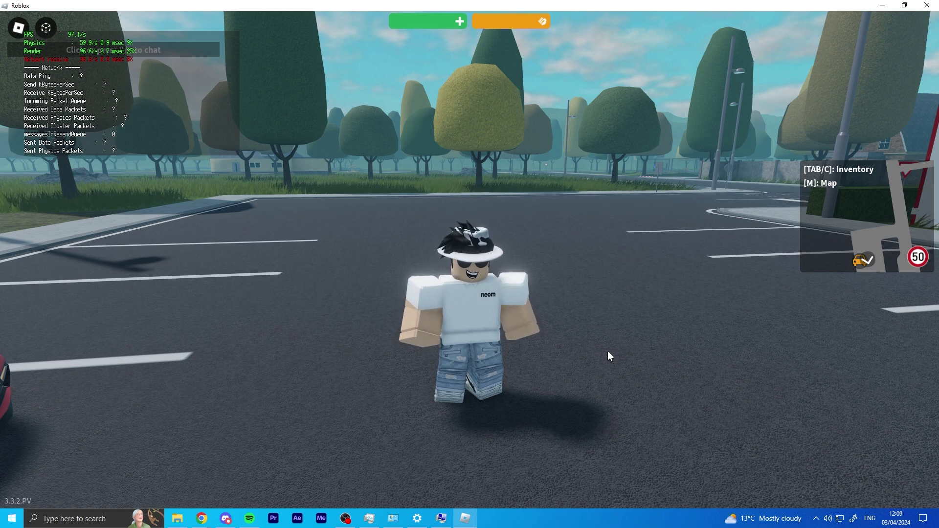
scroll(580, 364, "up", 2)
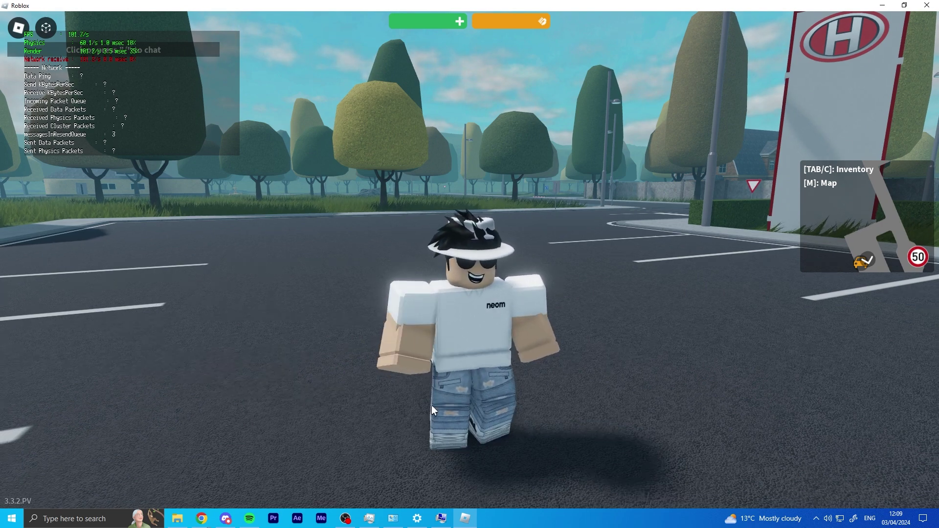
key("s")
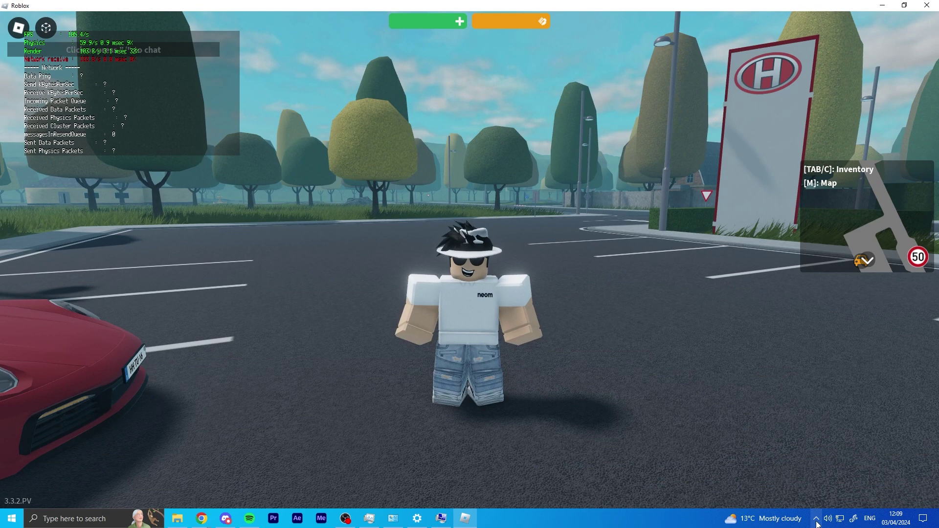
left_click(817, 521)
right_click(786, 480)
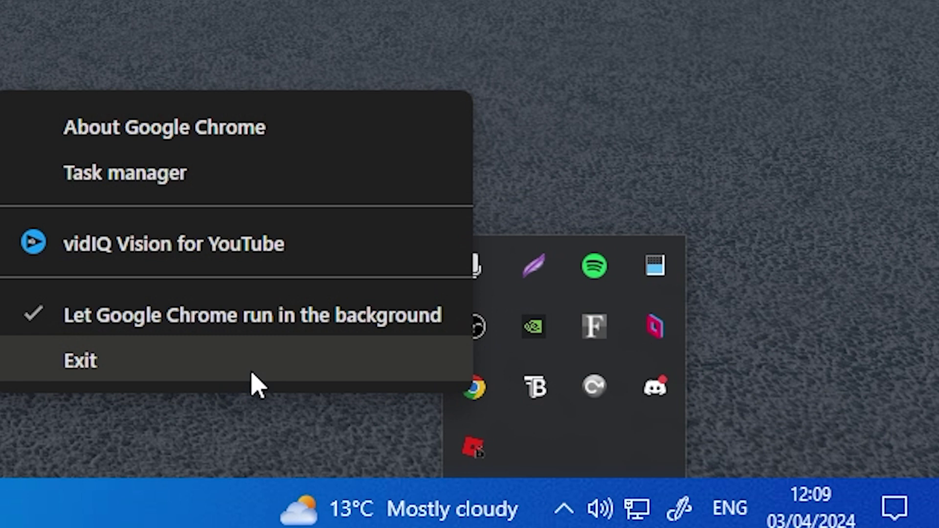
right_click(562, 514)
left_click(569, 514)
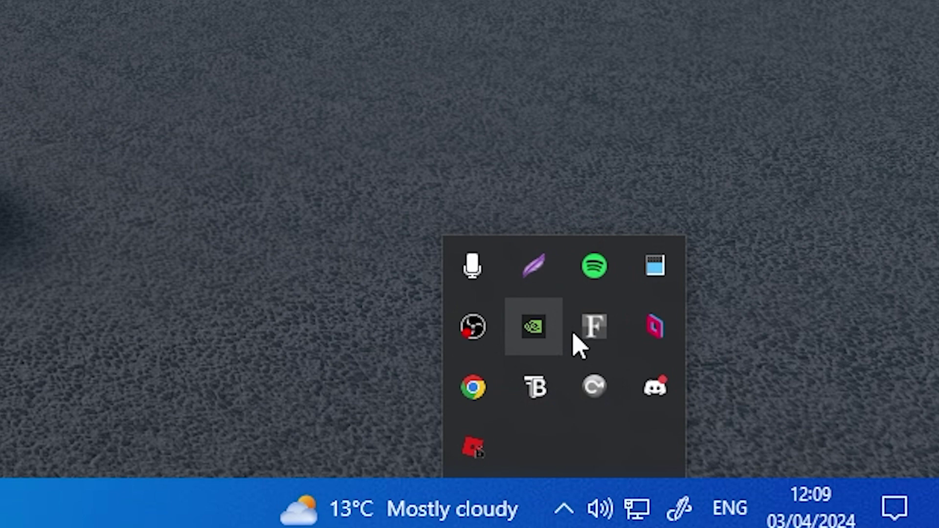
right_click(591, 275)
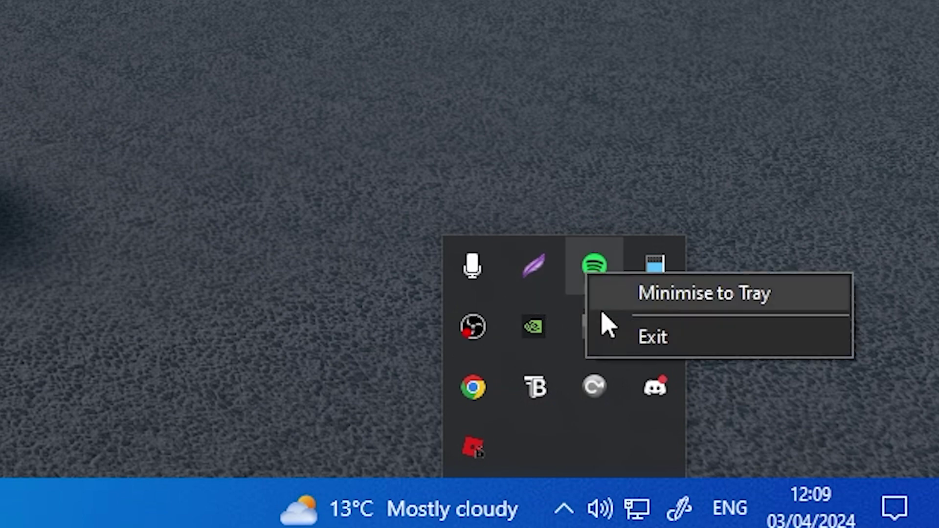
right_click(656, 396)
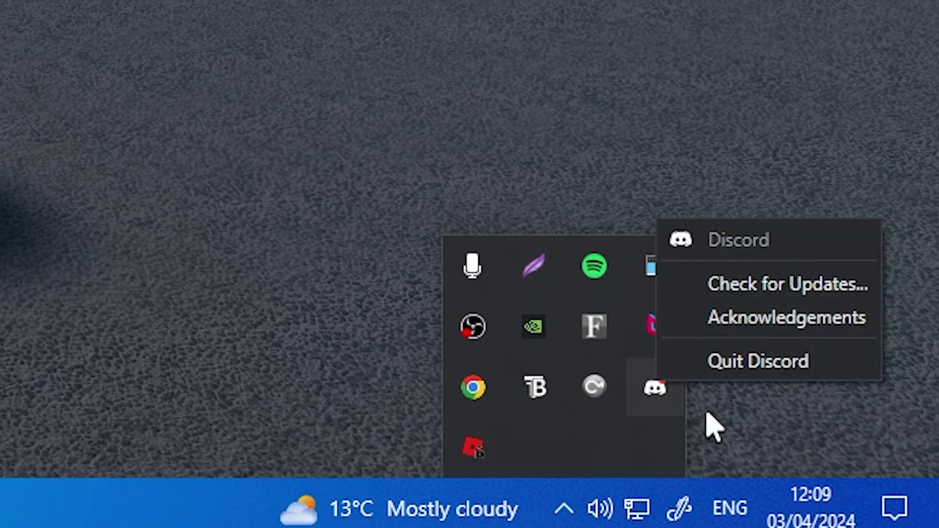
left_click(580, 461)
right_click(473, 388)
right_click(476, 447)
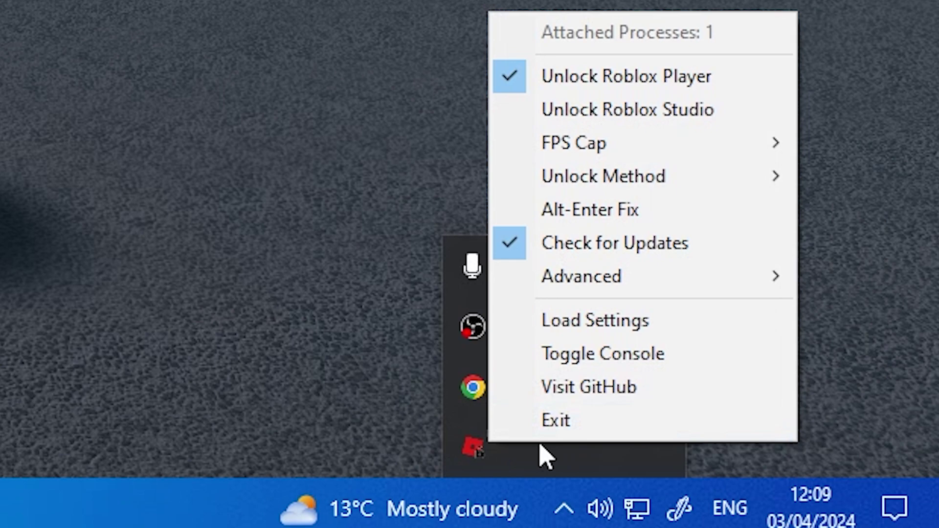
left_click(559, 476)
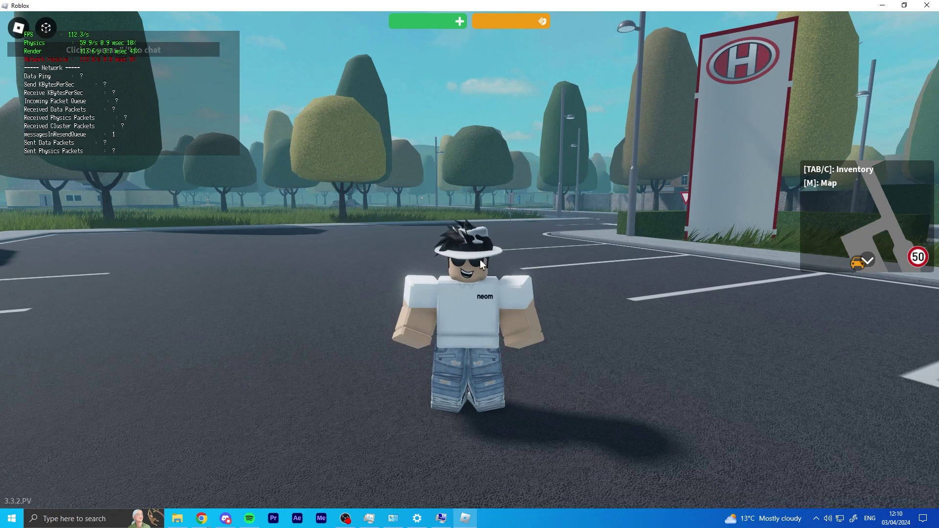
- Select High performance under Power Options' additional plans, then close the window
key("s")
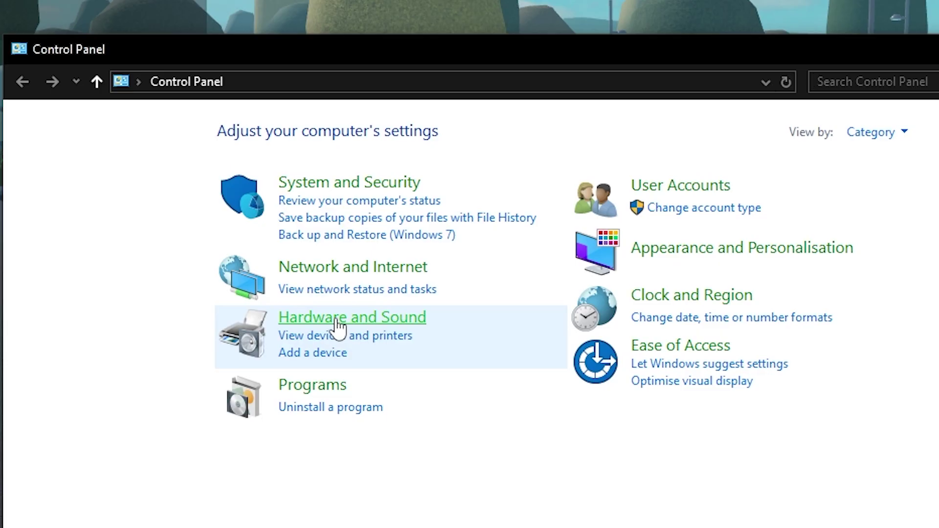
left_click(336, 328)
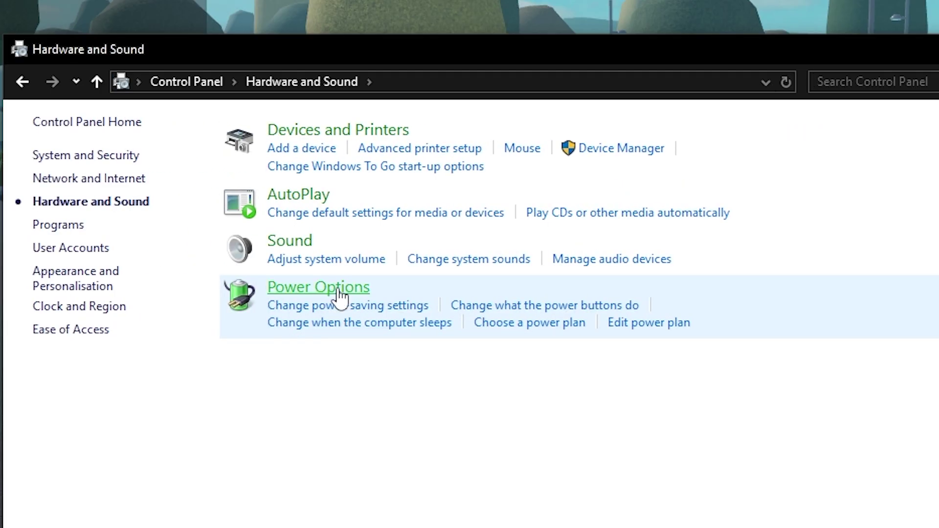
left_click(336, 295)
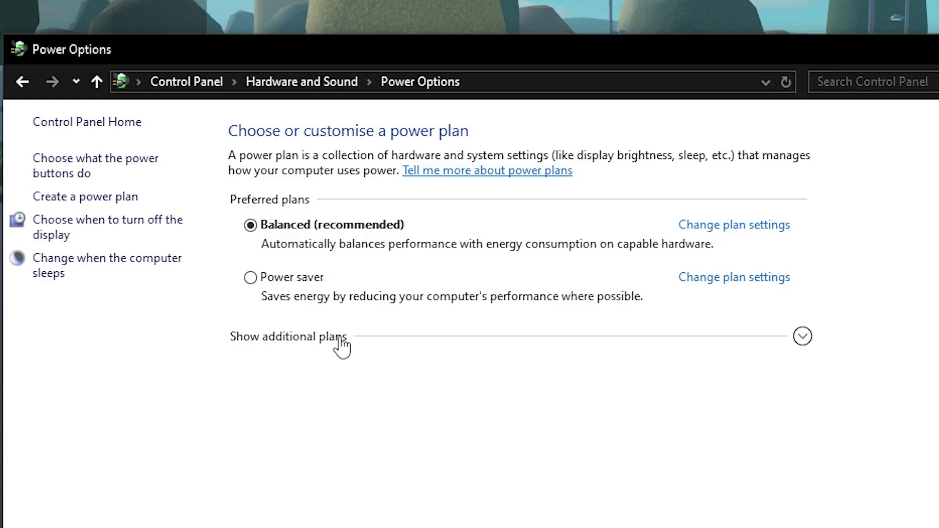
left_click(342, 346)
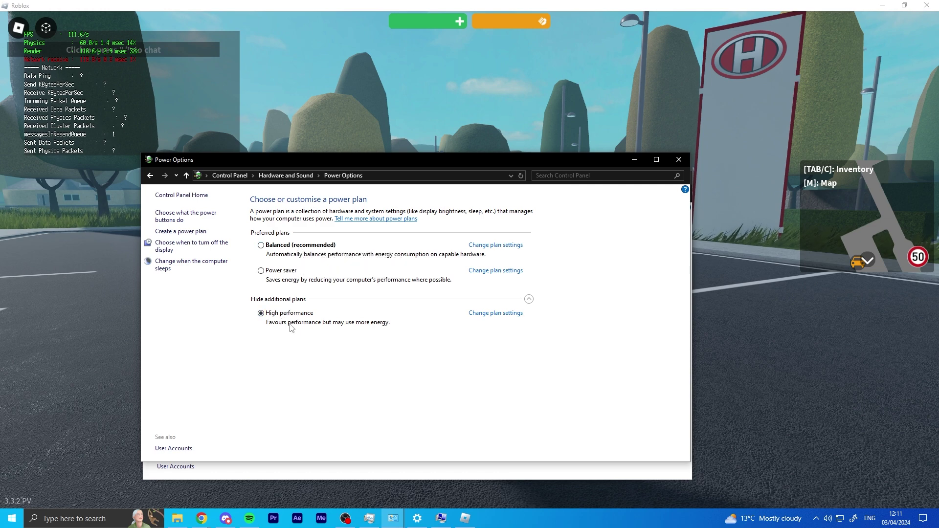
left_click(679, 159)
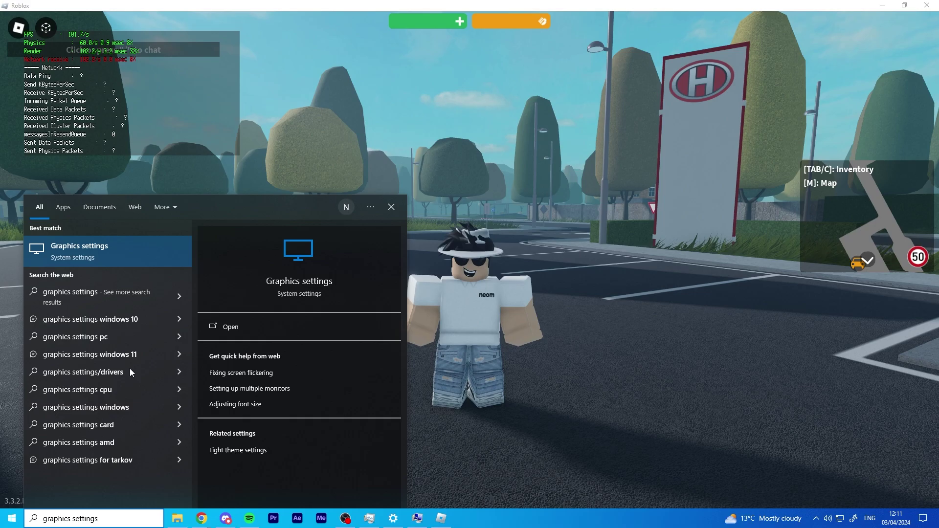
- Open Graphics settings and expand the Roblox entry, still set to Let Windows decide
left_click(134, 257)
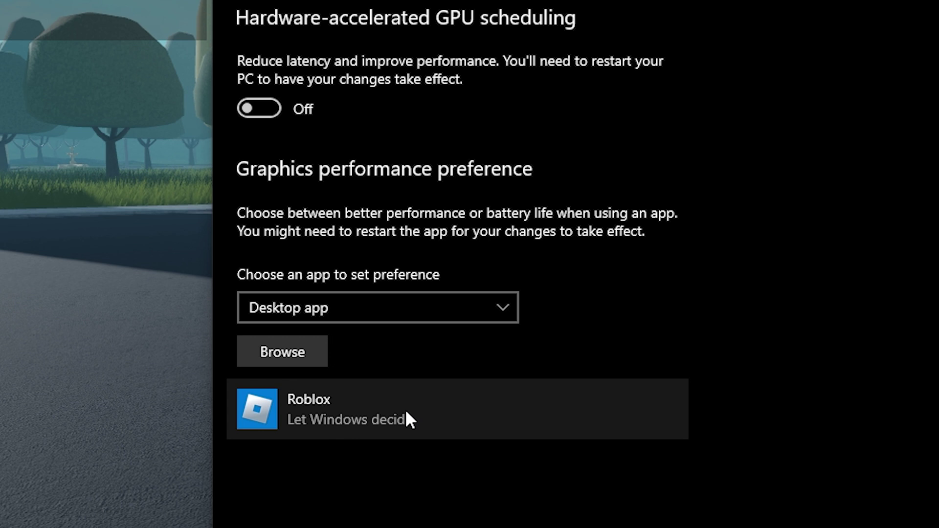
left_click(405, 418)
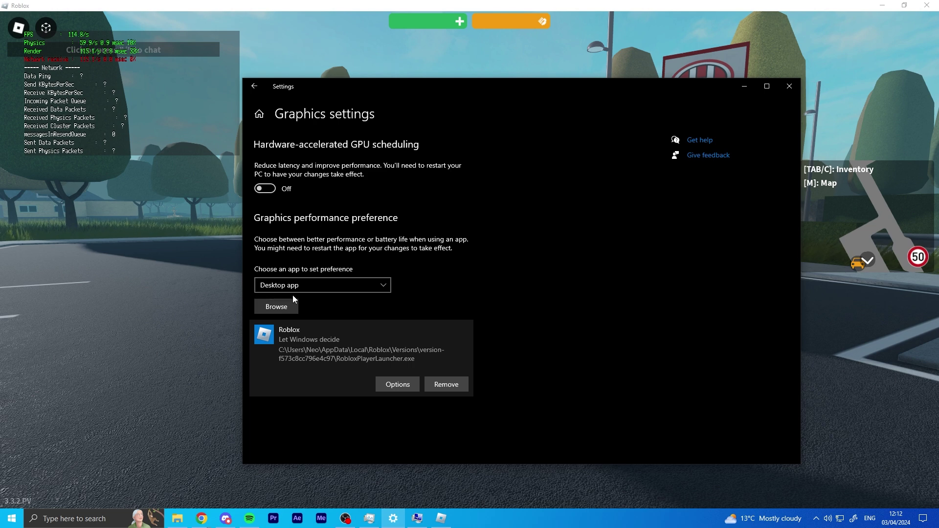
- Follow Roblox Player's file location to its version folder and select RobloxPlayerLauncher.exe
left_click(67, 520)
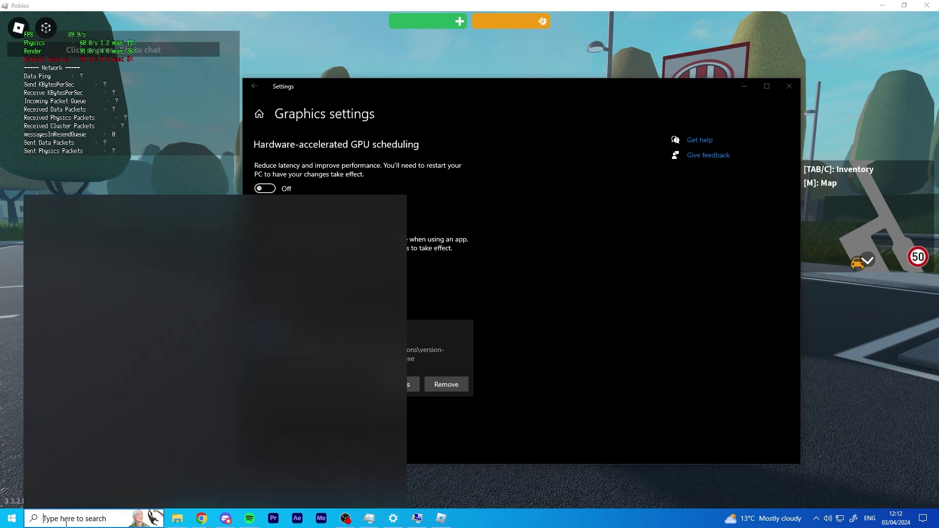
type("roblox")
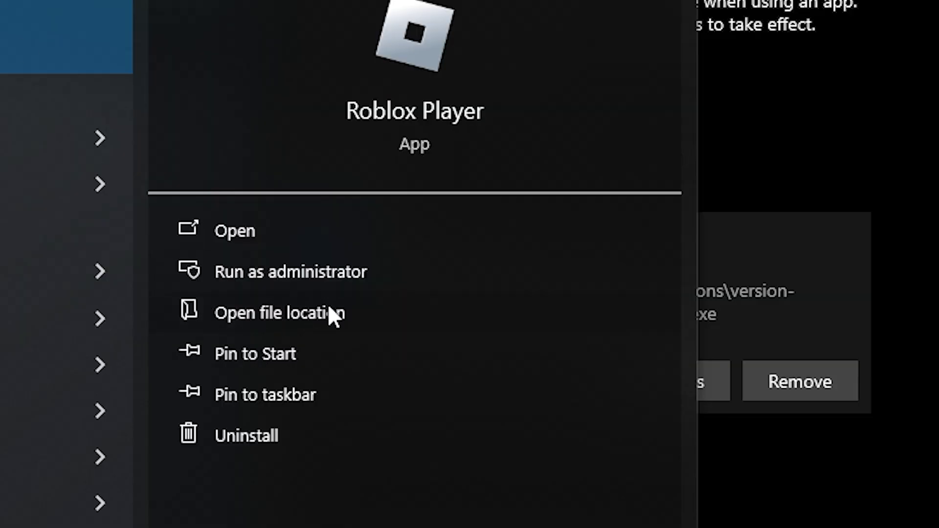
left_click(282, 319)
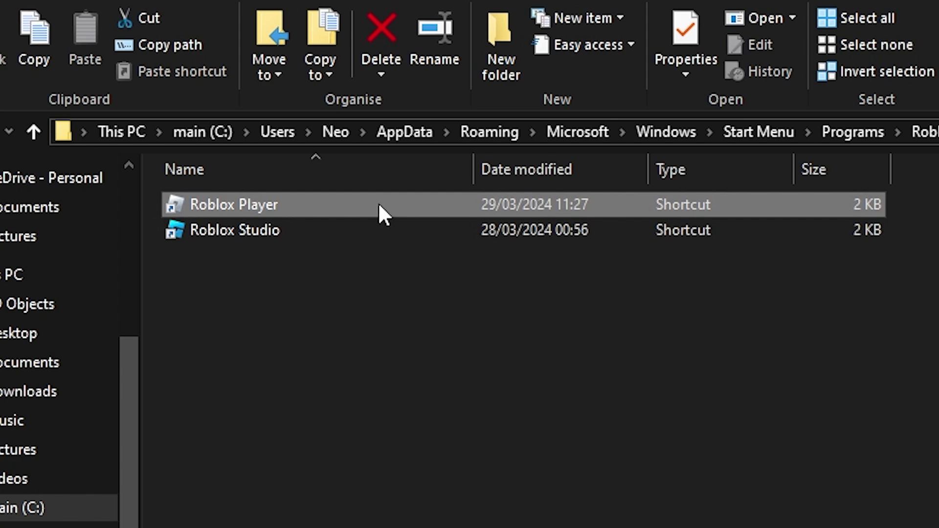
right_click(415, 205)
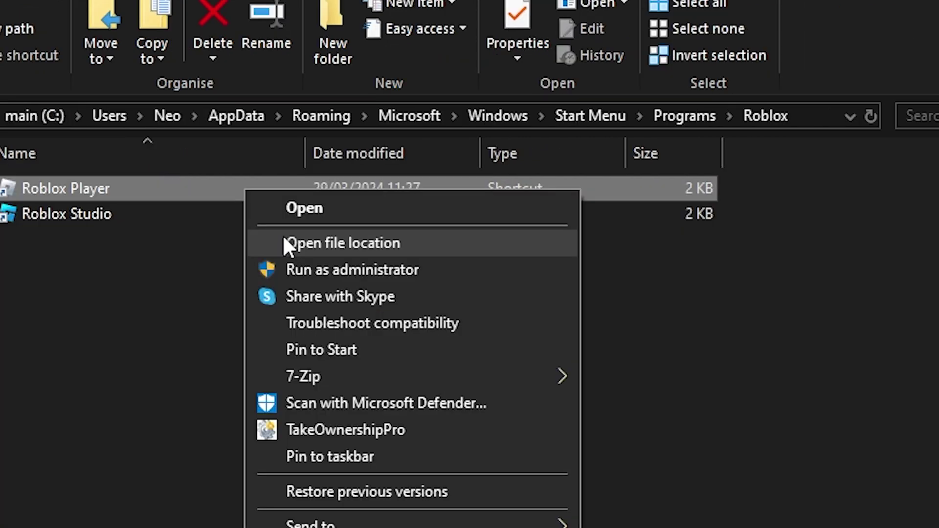
left_click(340, 246)
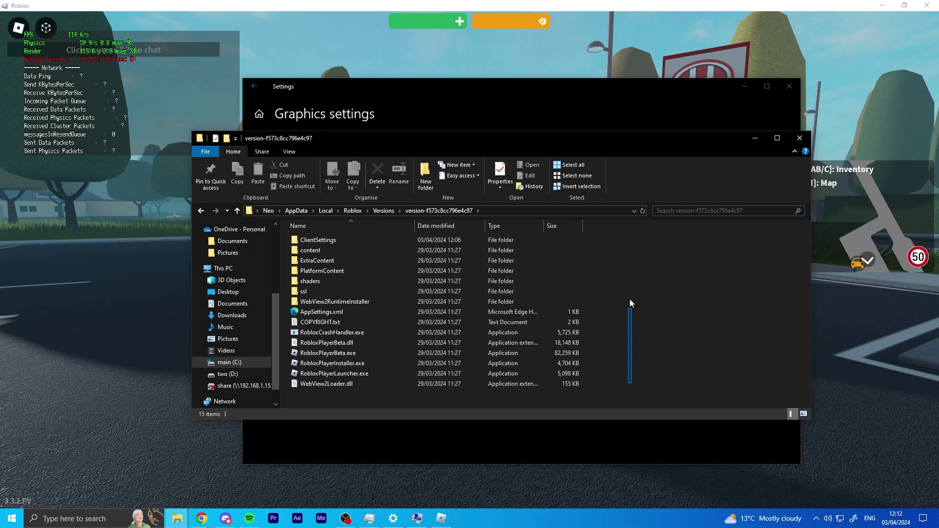
mouse_move(631, 383)
left_mouse_down()
mouse_move(483, 250)
mouse_move(669, 303)
left_mouse_up()
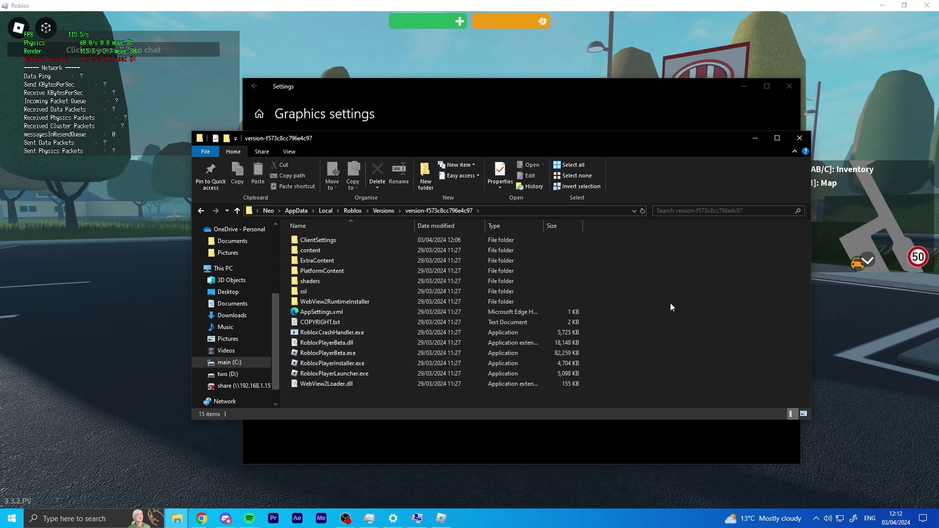
left_click(363, 374)
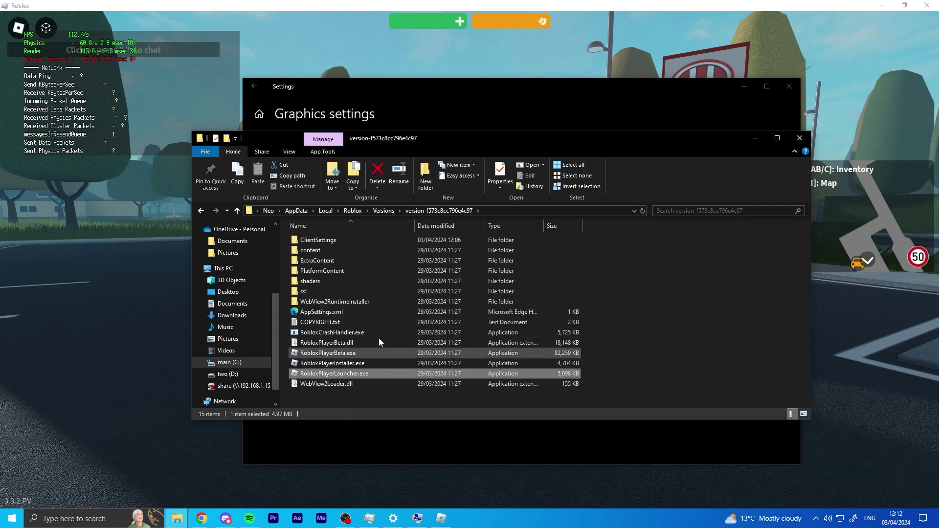
left_click_drag(449, 138, 388, 191)
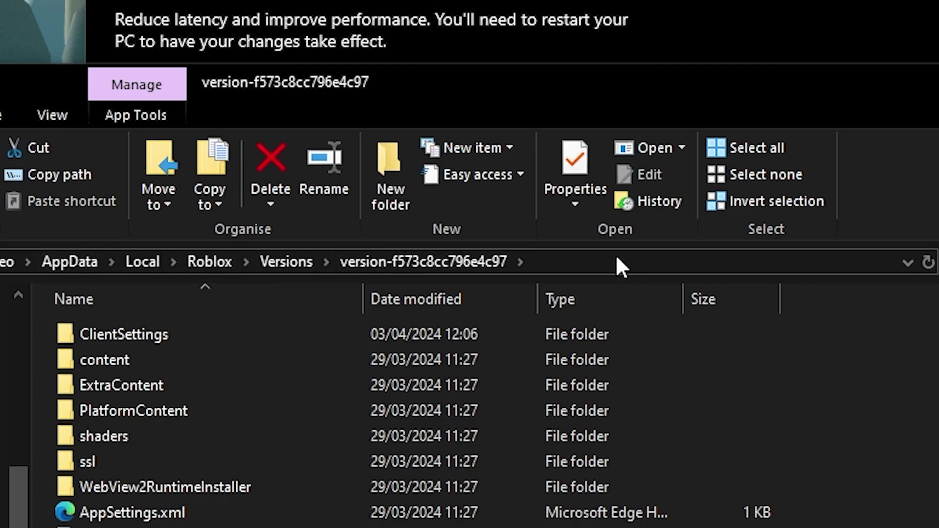
- Copy the version folder's address bar path and close File Explorer
left_click(457, 261)
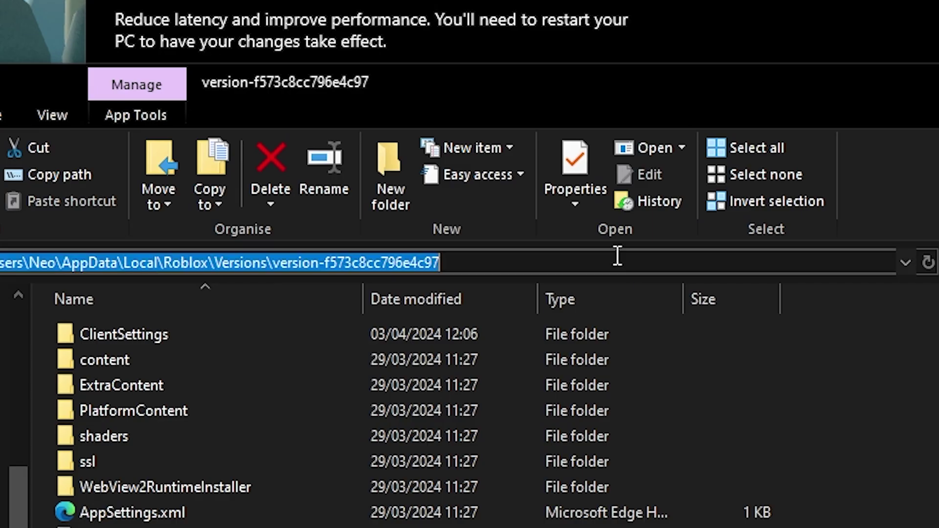
key("Return")
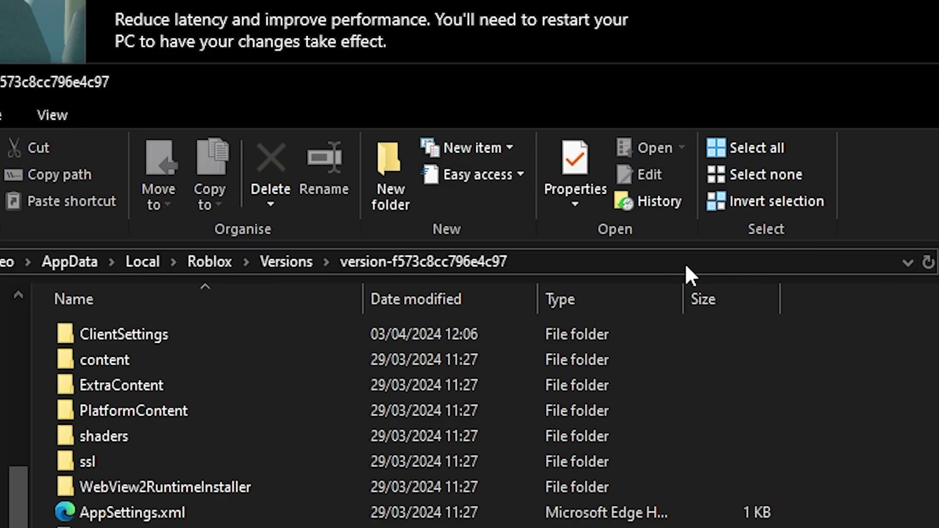
left_click(686, 265)
right_click(321, 264)
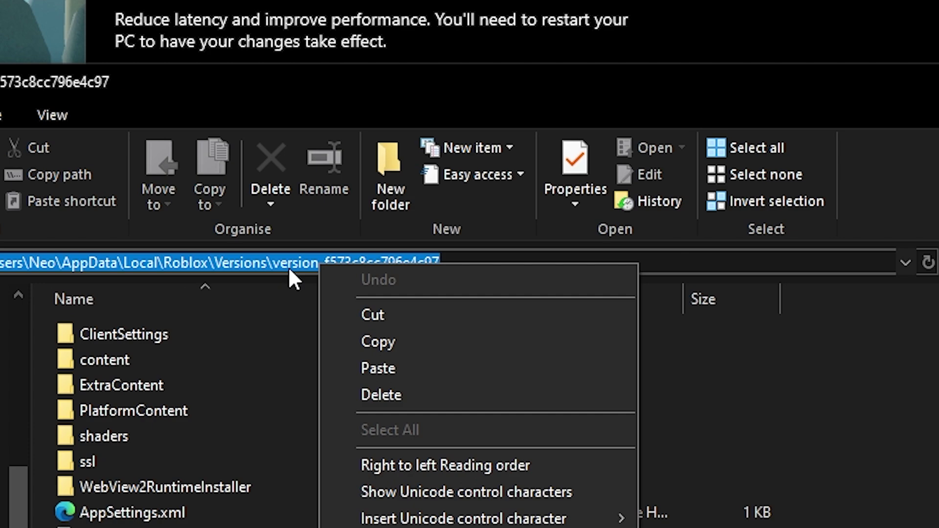
left_click(378, 341)
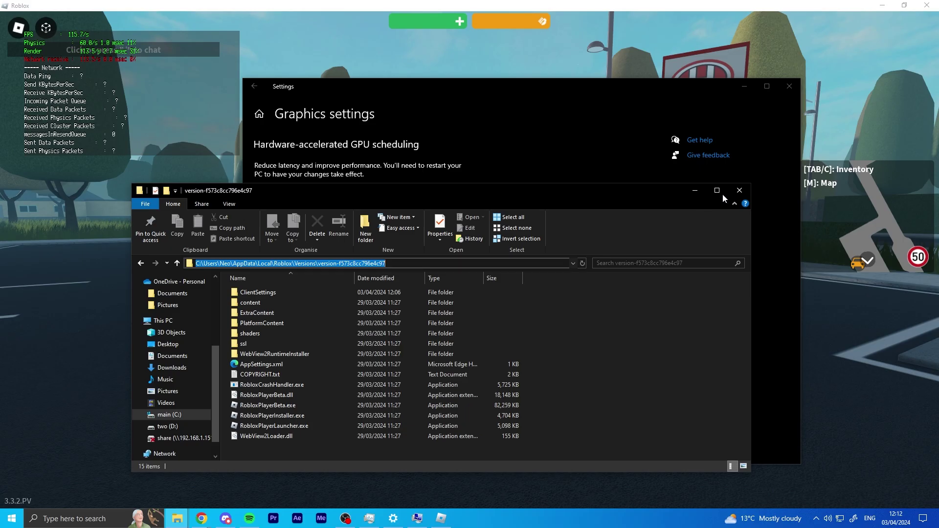
left_click(739, 193)
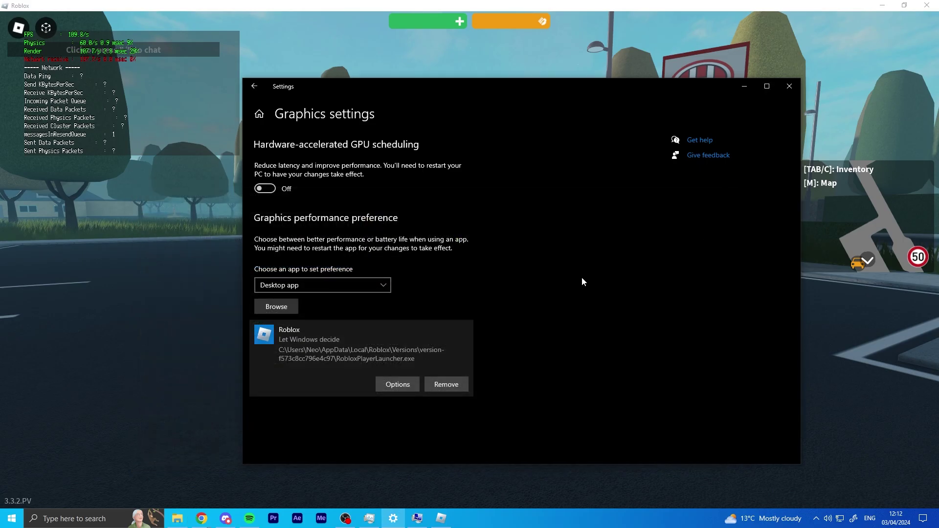
- Browse to the pasted version-folder path and add RobloxPlayerLauncher.exe as a graphics app
left_click(283, 307)
left_click_drag(514, 81, 442, 166)
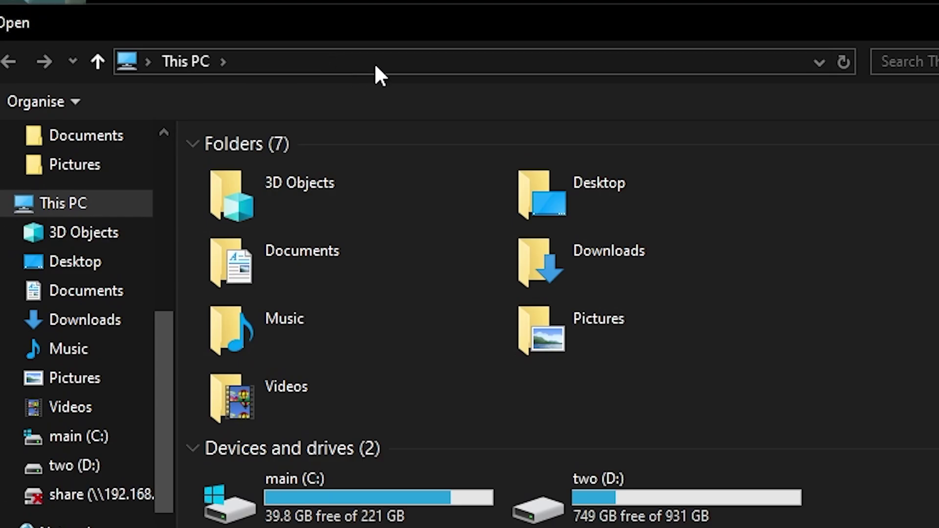
left_click(552, 68)
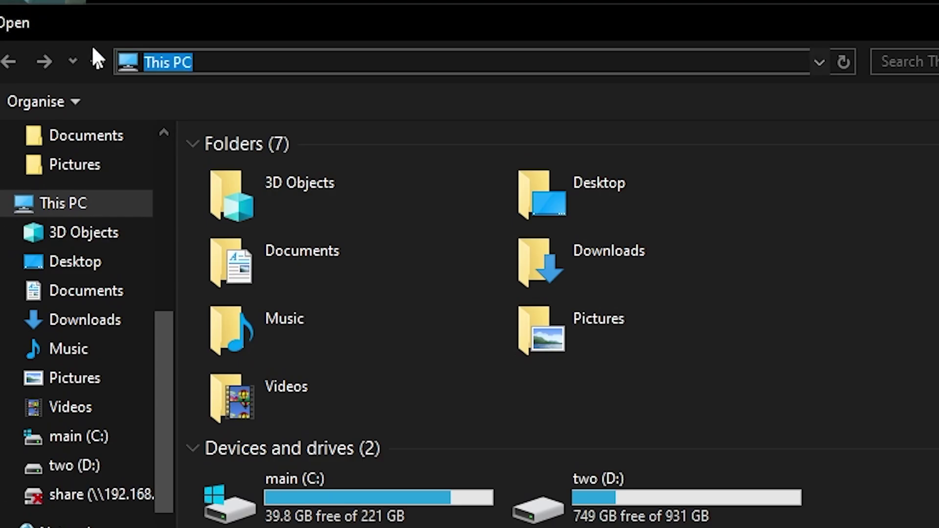
right_click(166, 66)
left_click(207, 170)
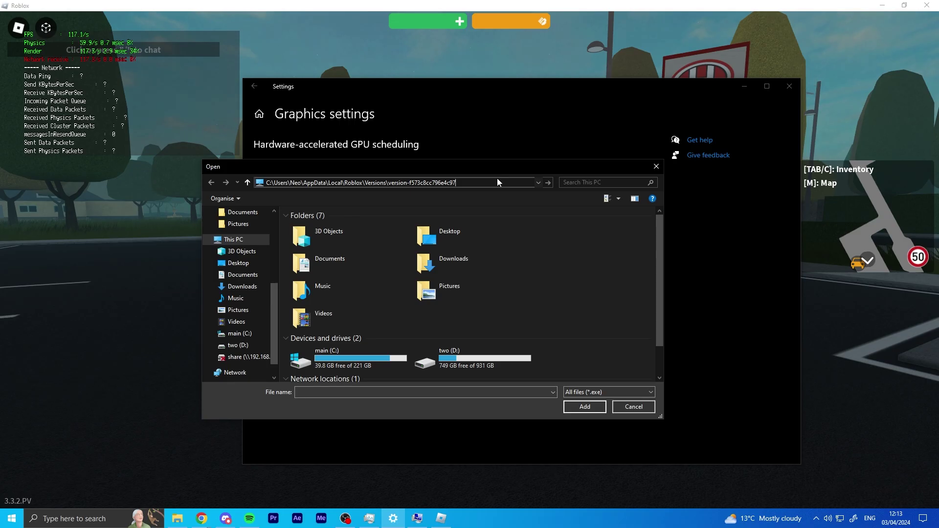
key("Return")
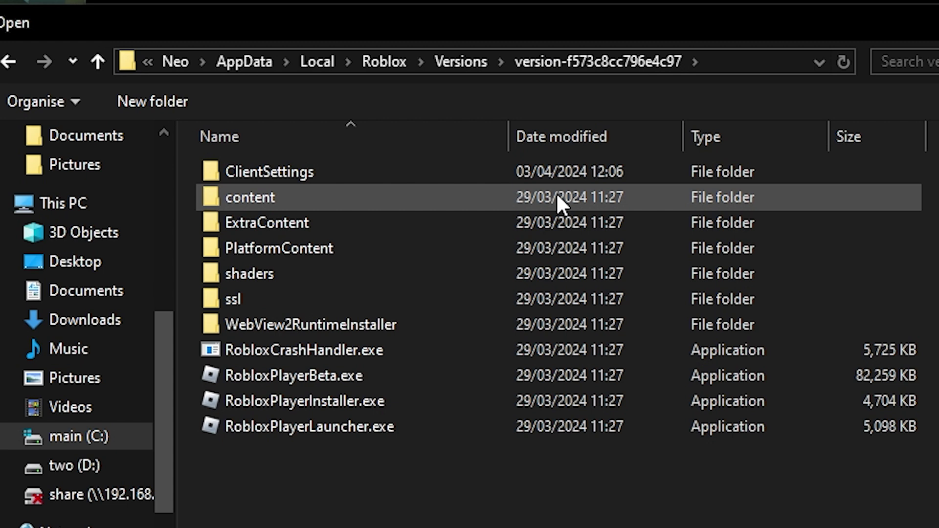
left_click(354, 433)
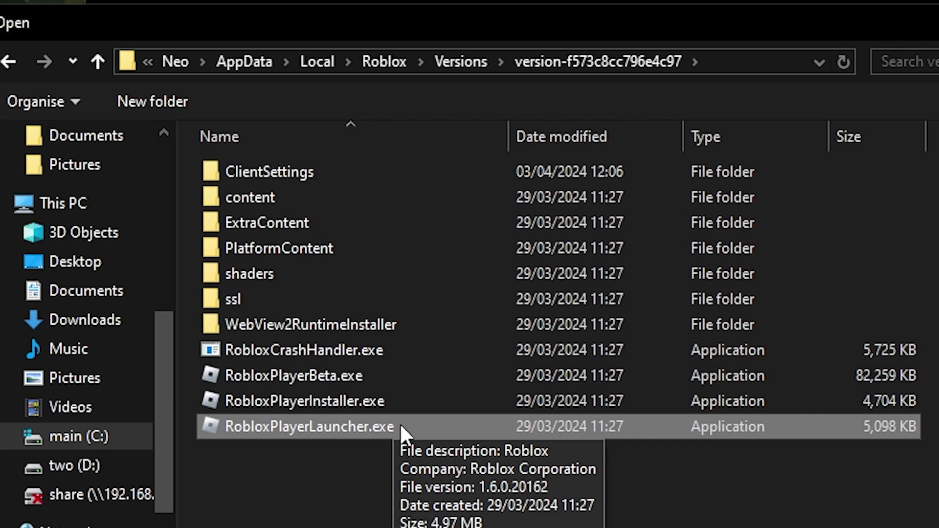
double_click(400, 423)
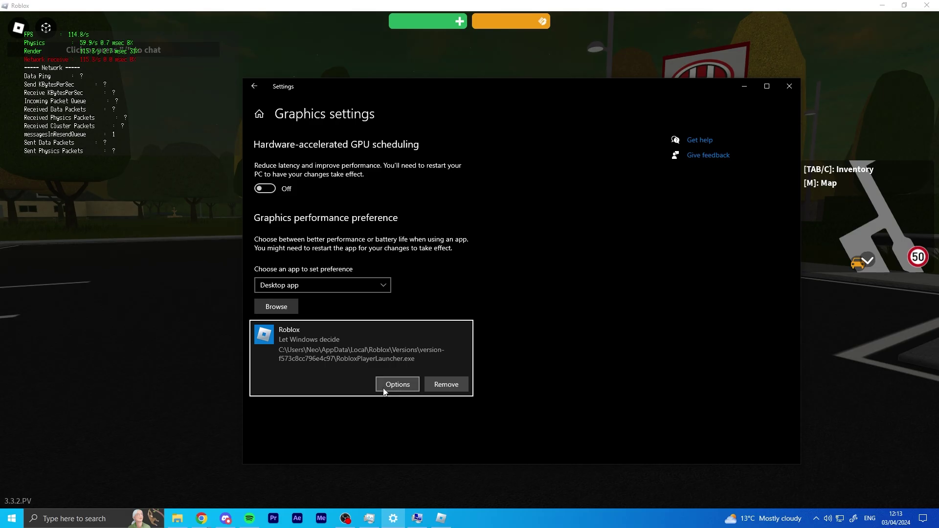
- Save Roblox's graphics preference as High performance and leave Windows Settings
left_click(395, 385)
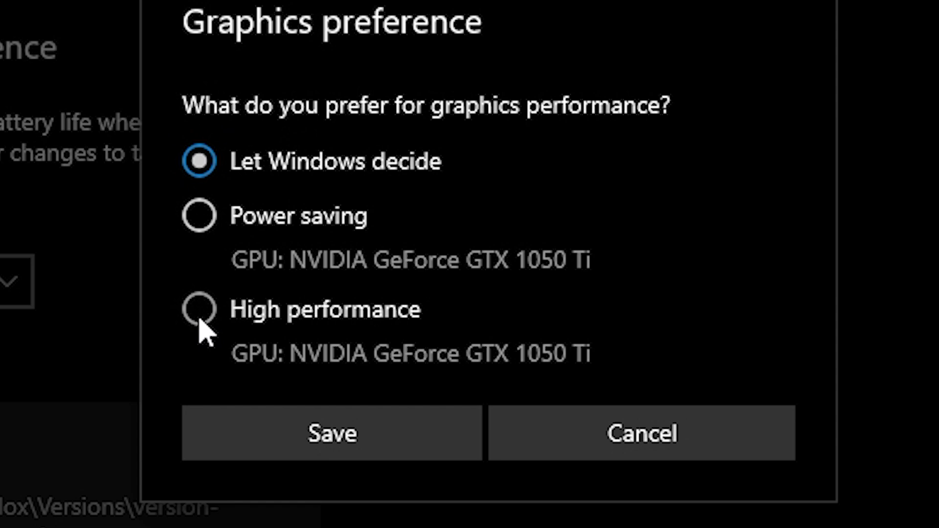
left_click(439, 293)
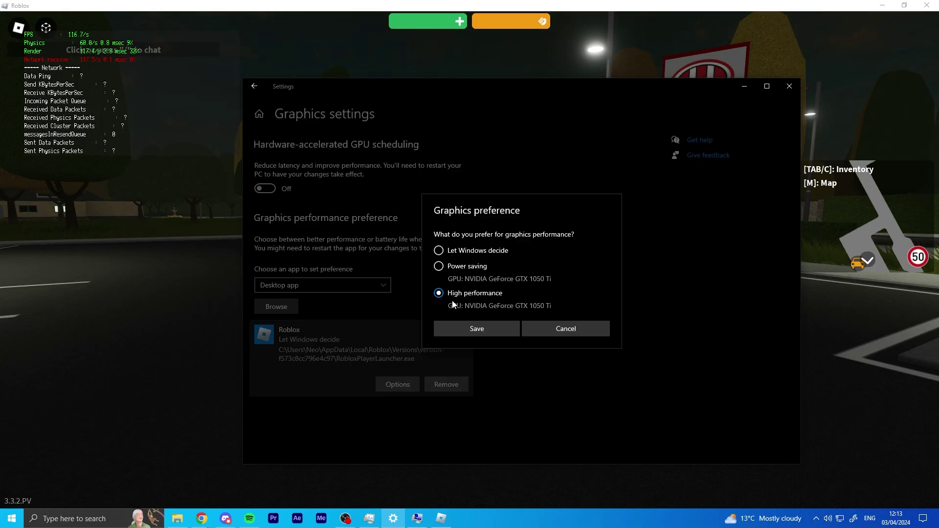
left_click(477, 329)
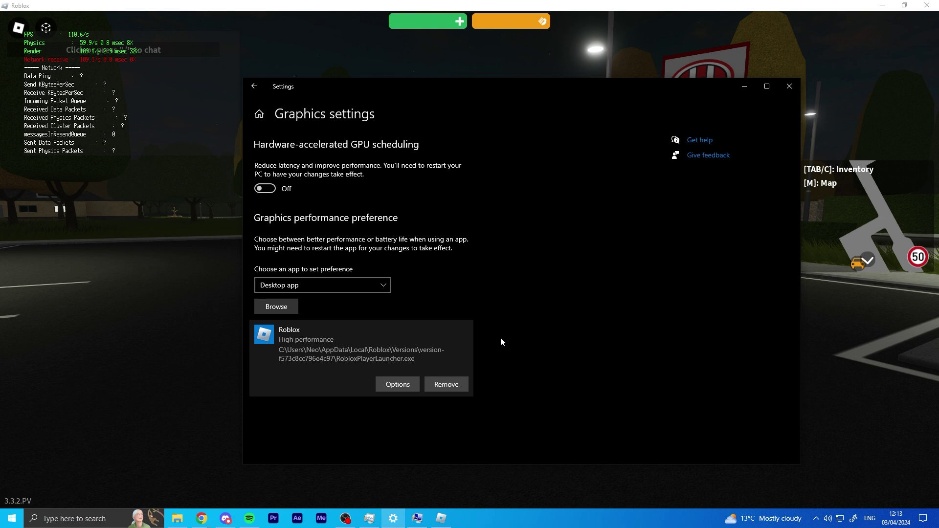
key("alt+Tab")
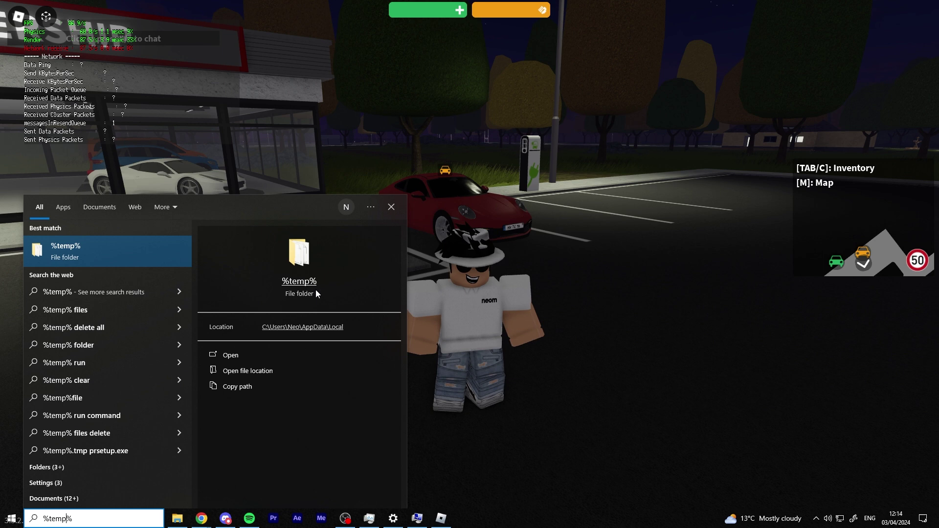
- Permanently delete everything in the Temp folder, skipping the admin-protected folder, then return to Roblox
left_click(101, 253)
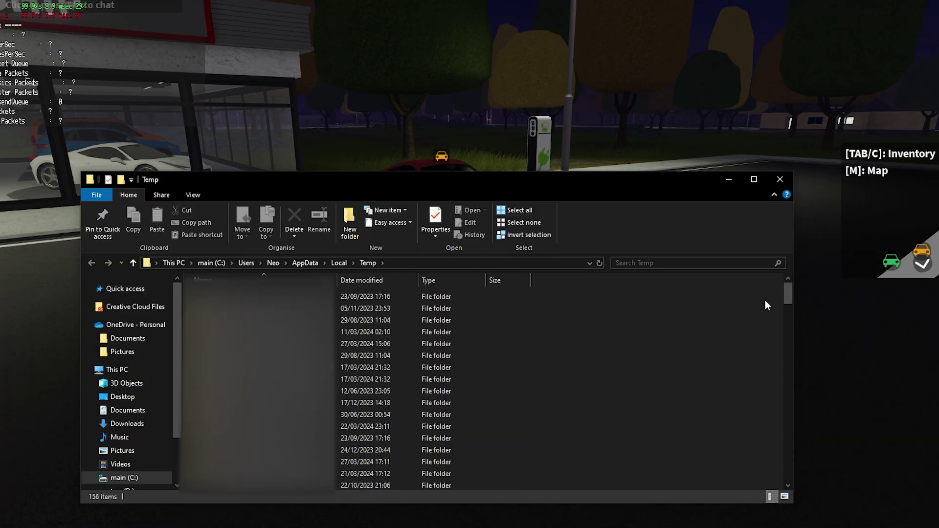
left_click_drag(789, 293, 739, 415)
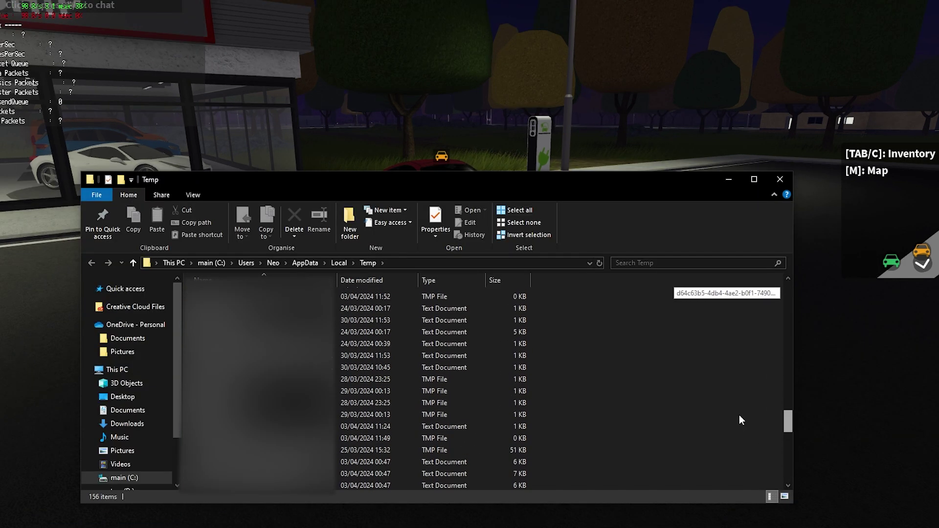
scroll(739, 415, "up", 15)
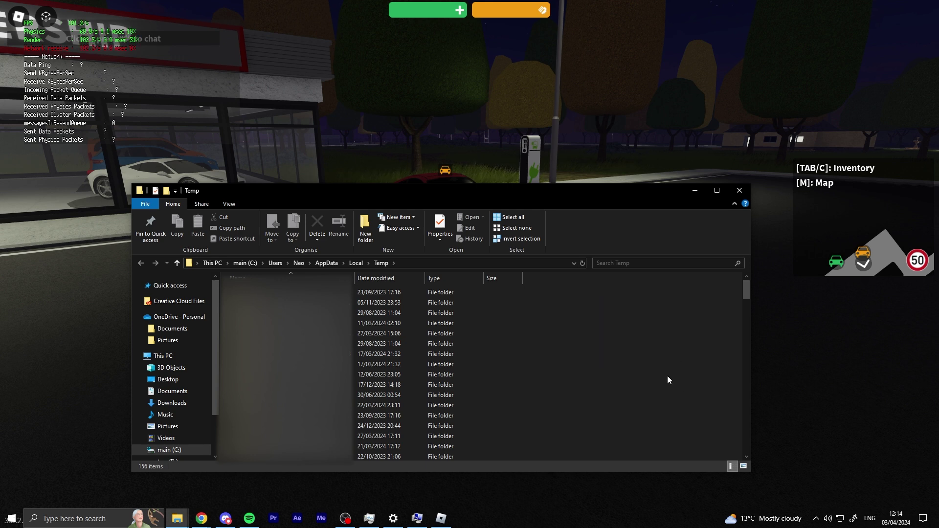
key("ctrl+a")
scroll(501, 372, "down", 15)
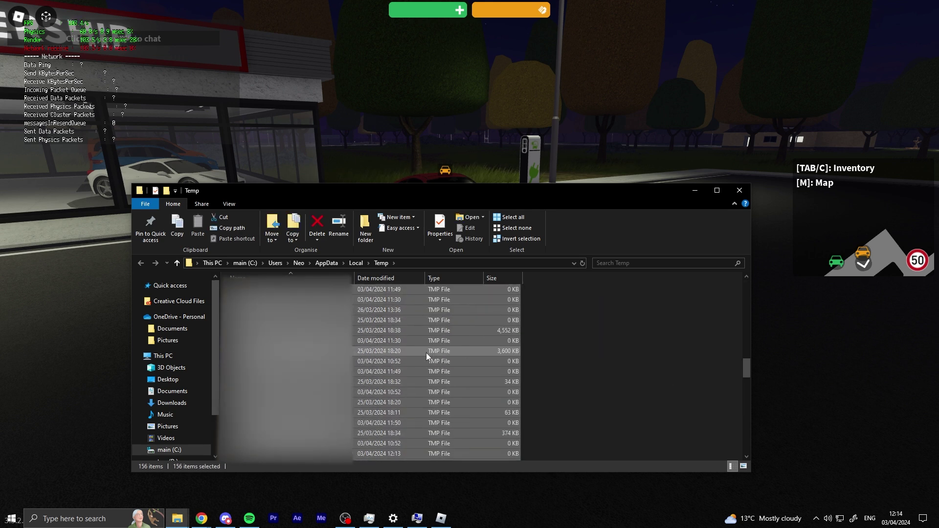
left_click(326, 238)
left_click(334, 258)
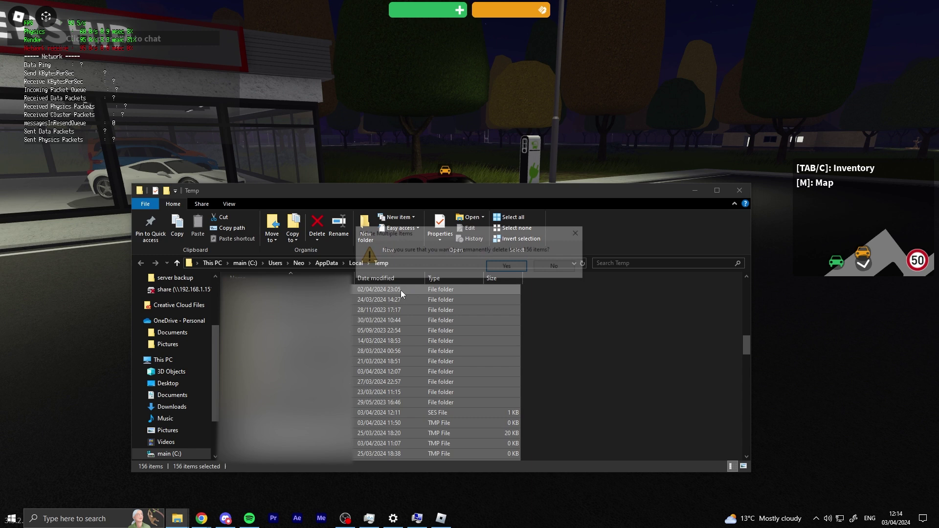
left_click(505, 267)
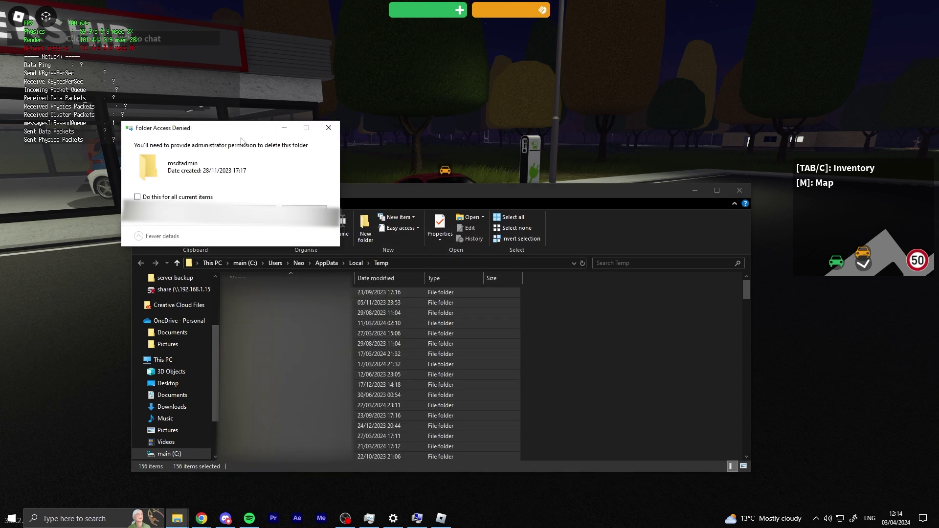
left_click(235, 215)
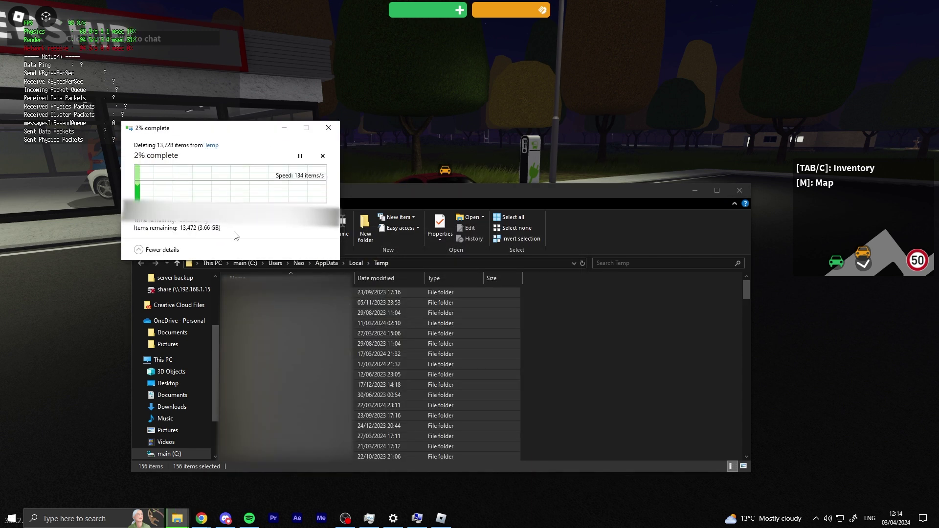
key("alt+Tab")
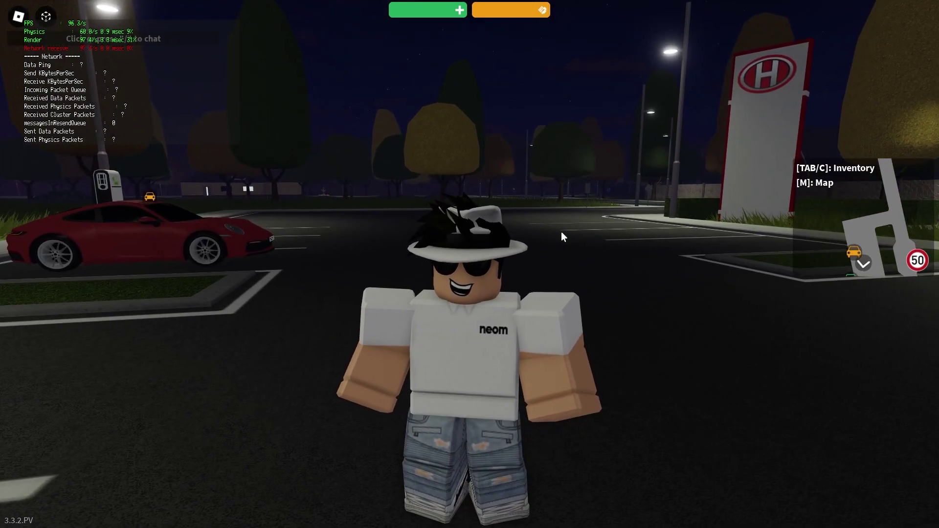
- Swing the camera right and left around the avatar, then exit fullscreen with F11
key("Right")
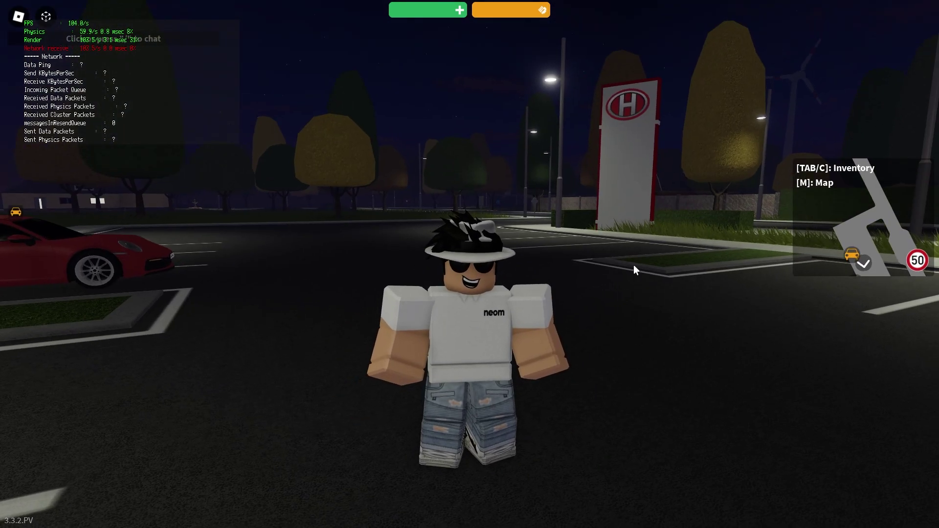
key("Left")
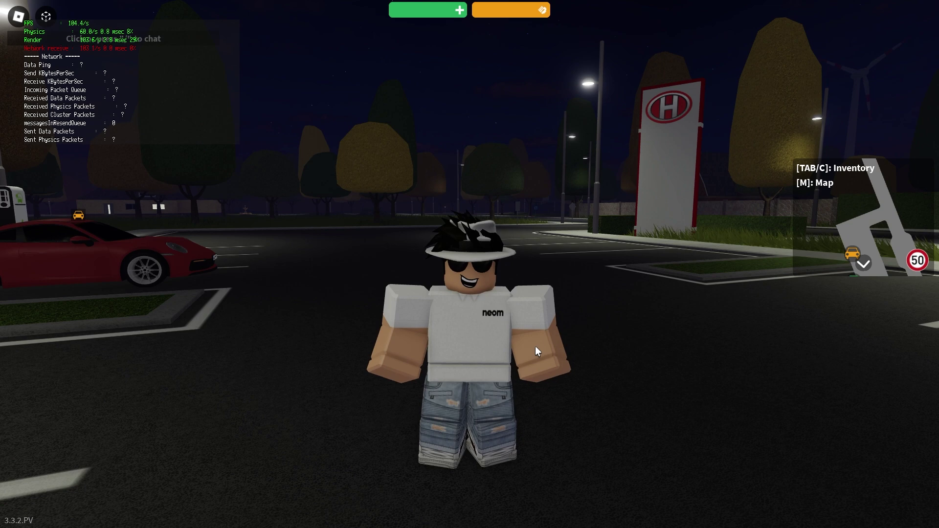
key("F11")
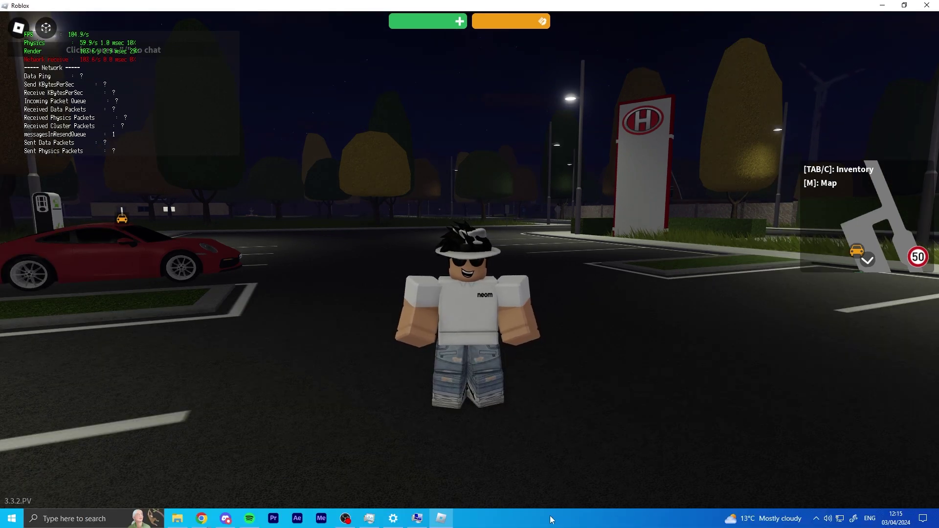
- Launch Task Manager from the taskbar's context menu
right_click(591, 522)
left_click(593, 521)
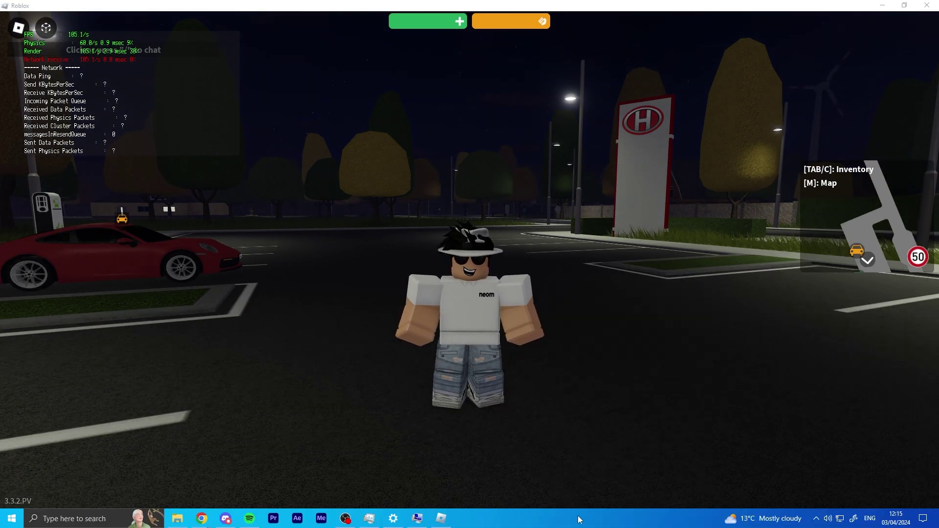
right_click(622, 517)
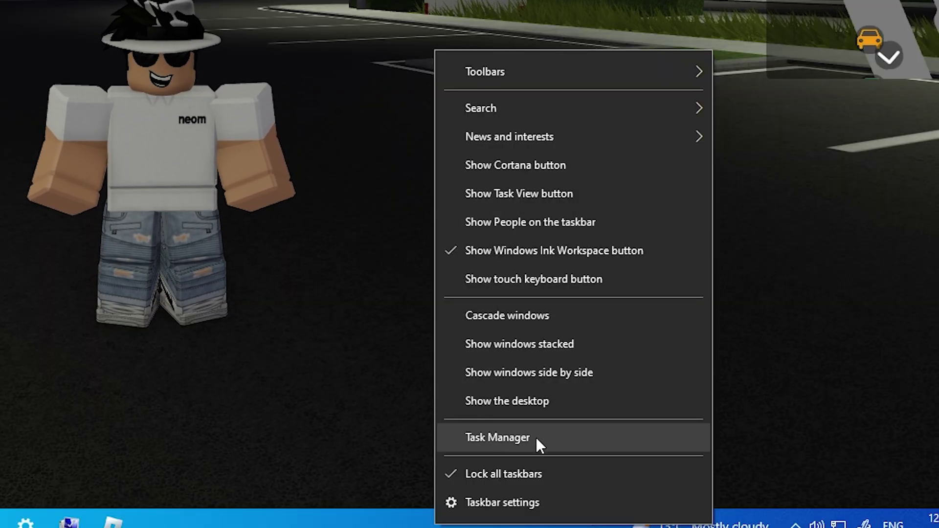
left_click(531, 436)
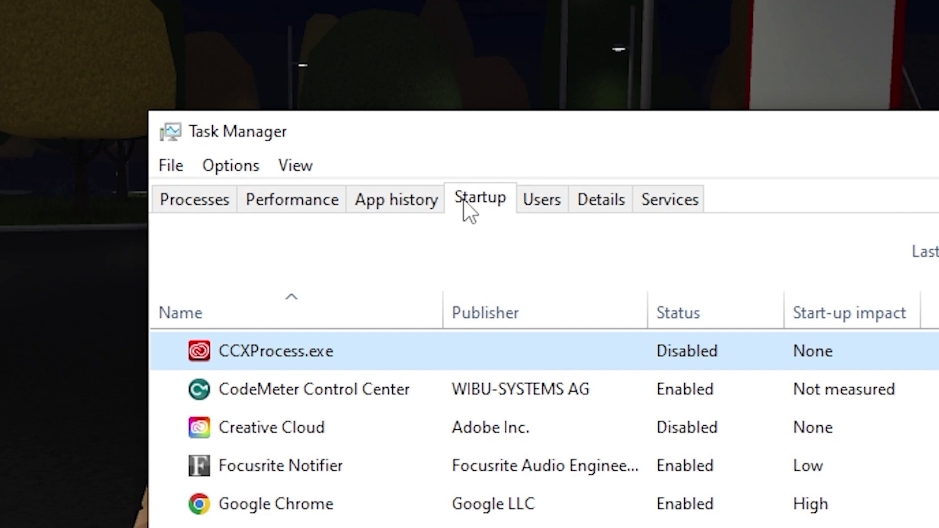
scroll(503, 318, "down", 1)
scroll(503, 318, "down", 2)
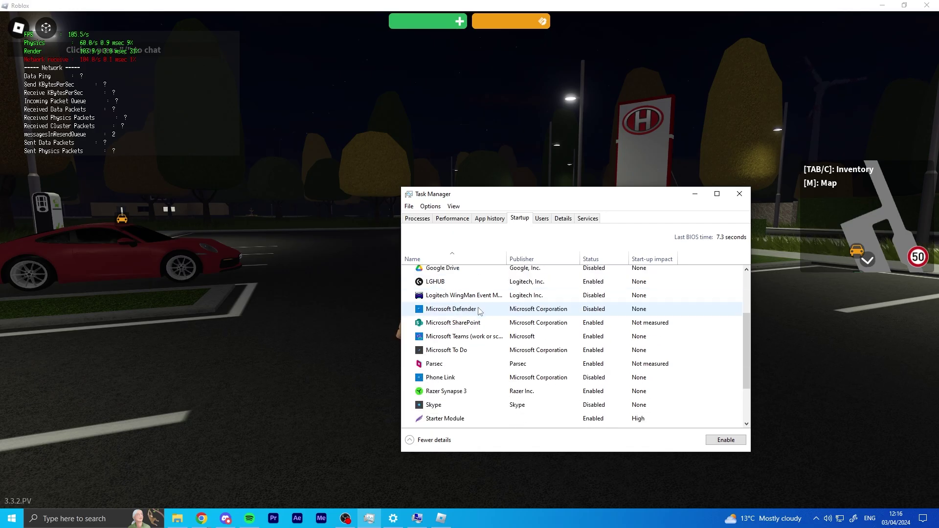
scroll(503, 318, "up", 3)
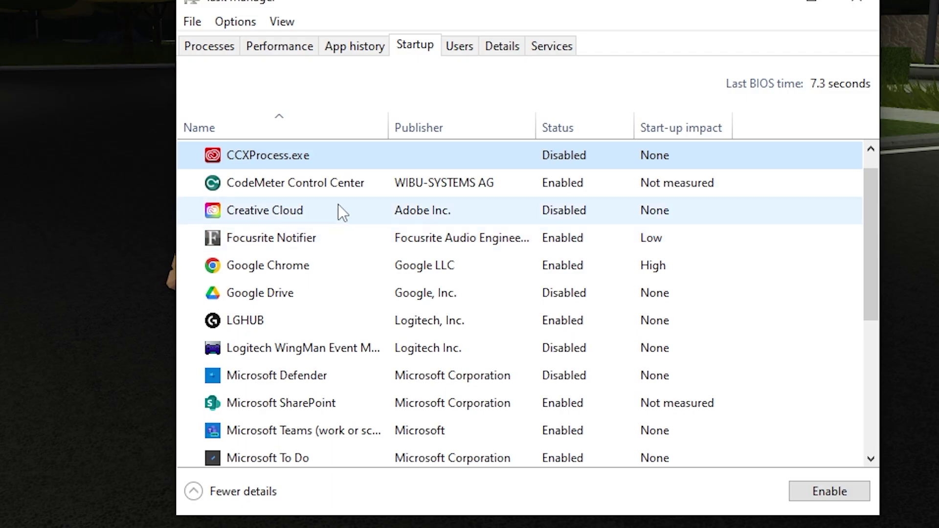
- Disable CodeMeter Control Center and Google Chrome as startup apps
left_click(470, 286)
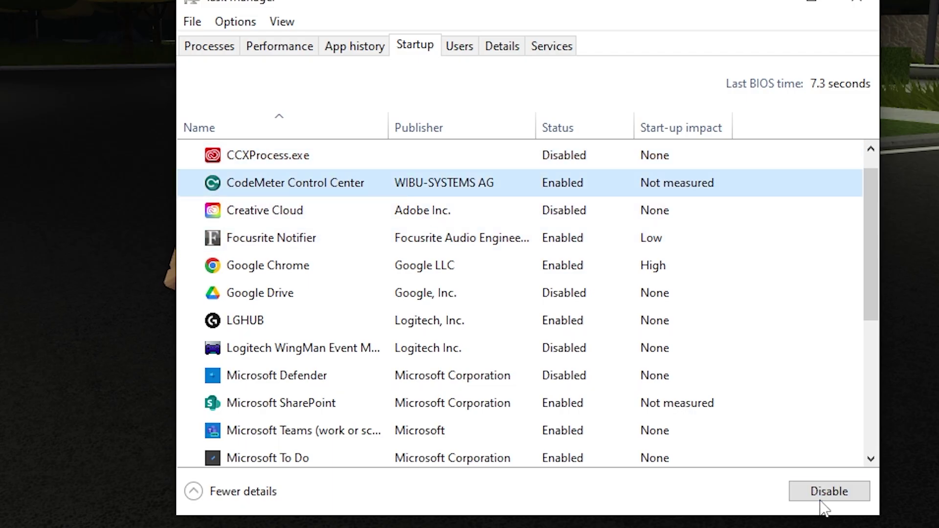
left_click(725, 439)
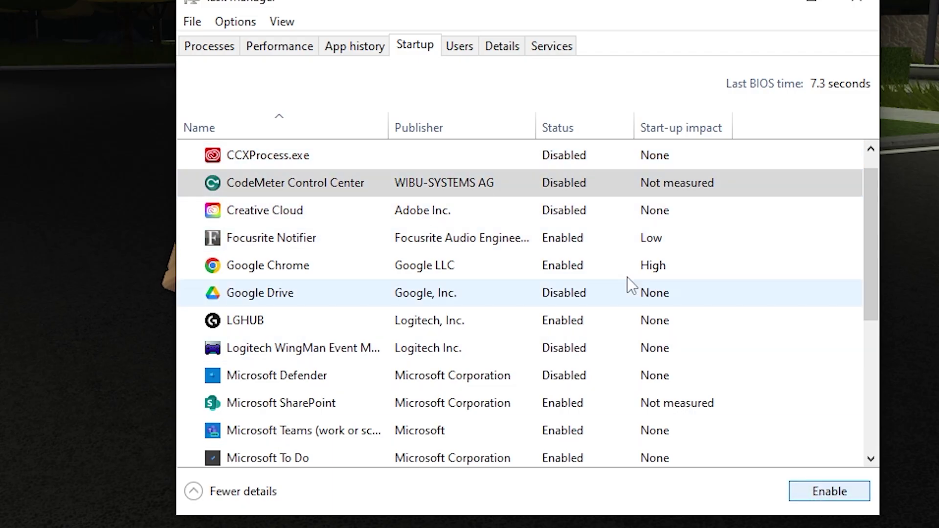
left_click(549, 242)
left_click(482, 265)
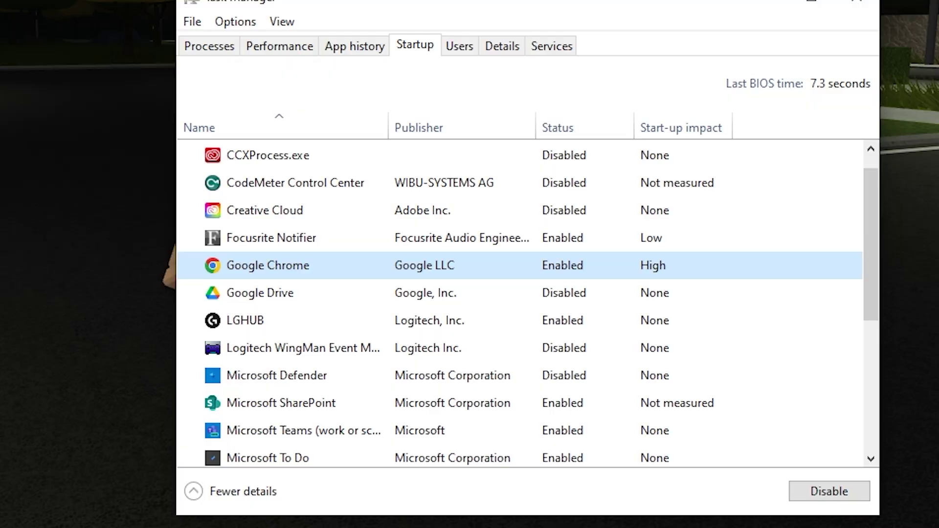
left_click(829, 491)
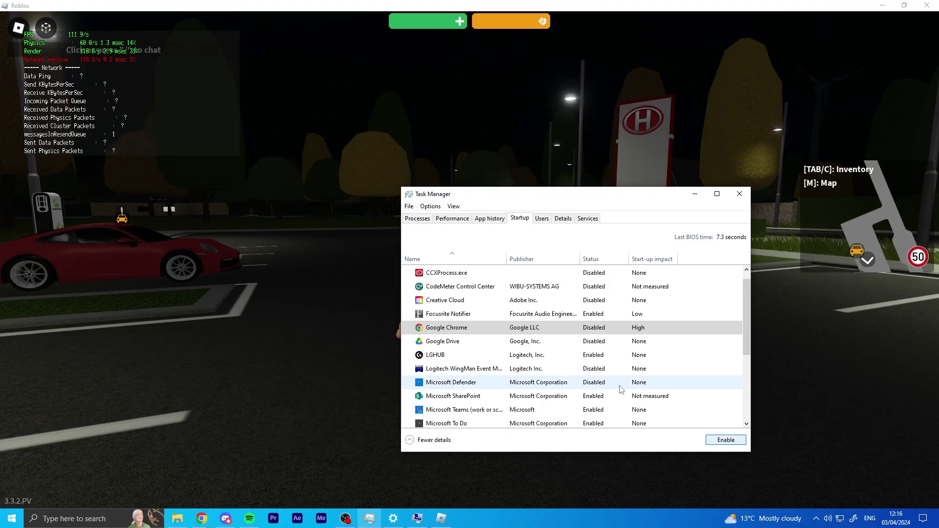
- Disable LGHUB and Microsoft SharePoint at startup, then close Task Manager
left_click(546, 355)
left_click(564, 397)
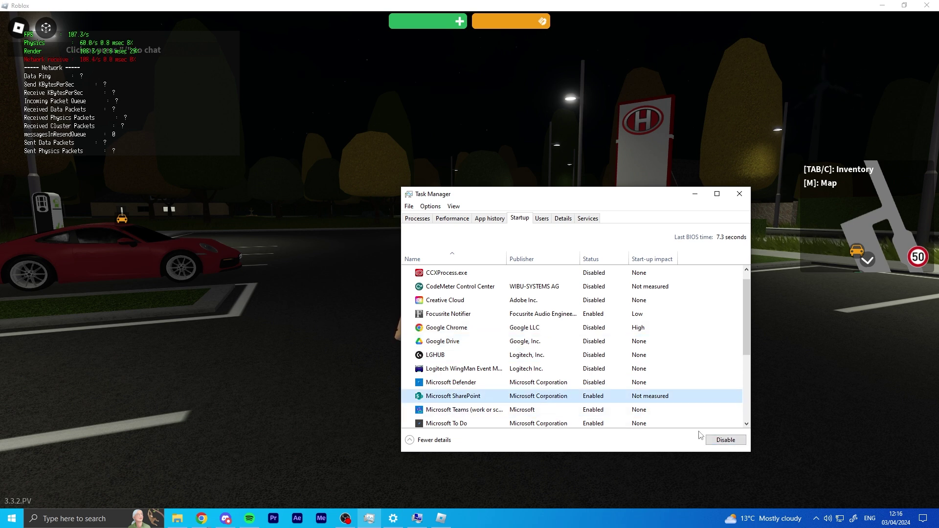
left_click(710, 439)
left_click(634, 410)
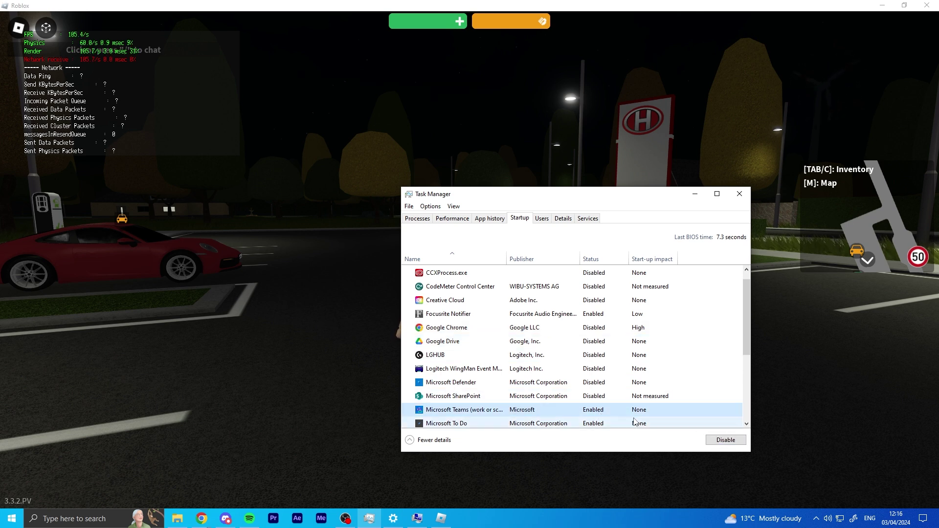
key("alt+F4")
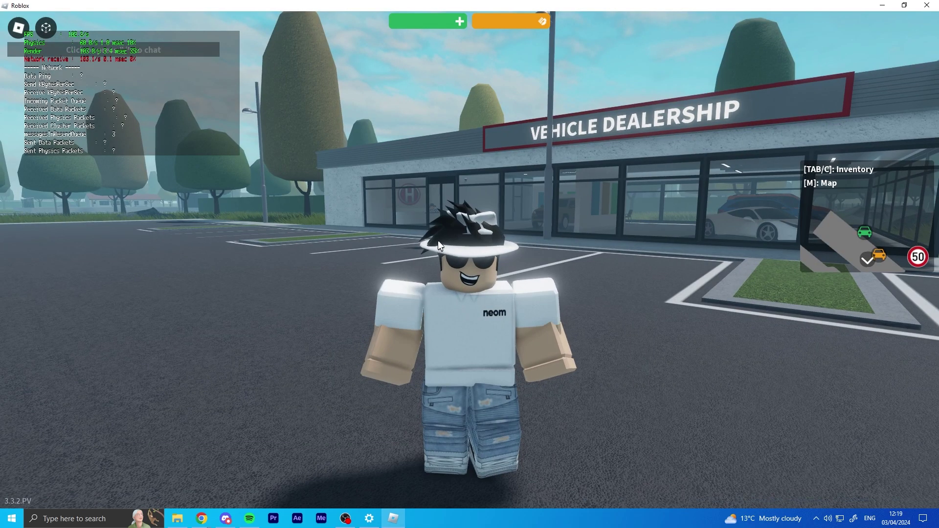
- Walk the avatar forward, back and sideways across the dealership lot using W, S and D
key("w")
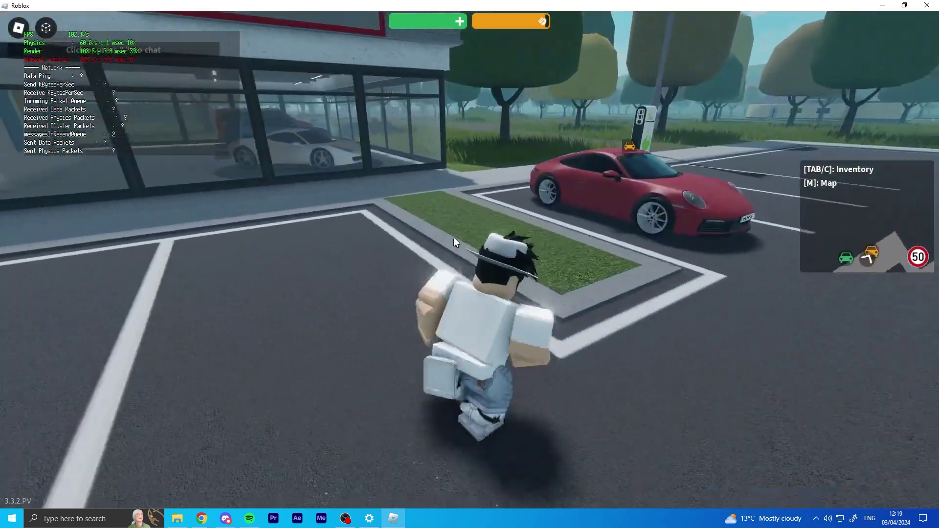
key("s")
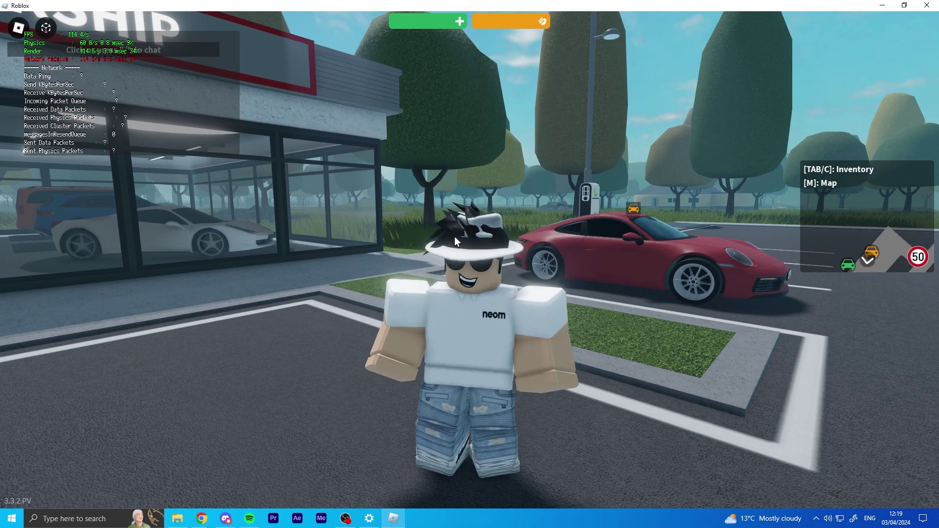
key("d")
key("s")
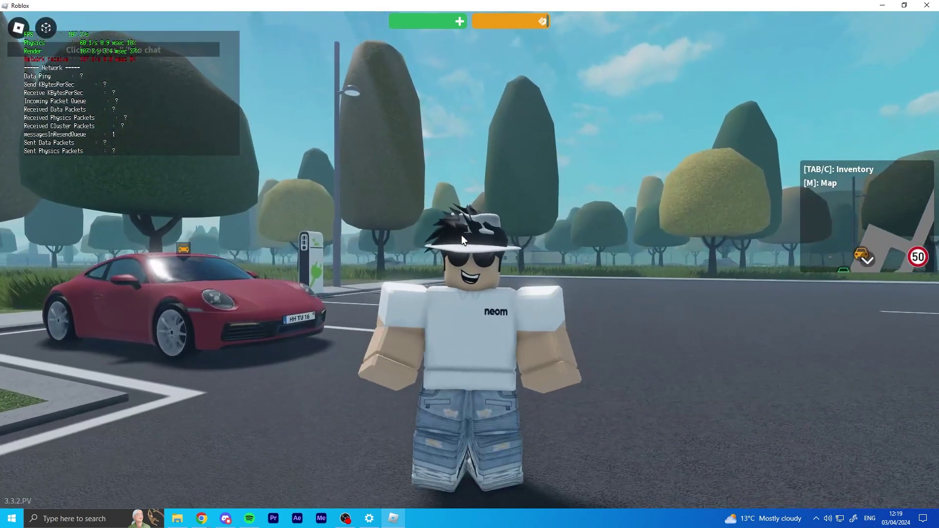